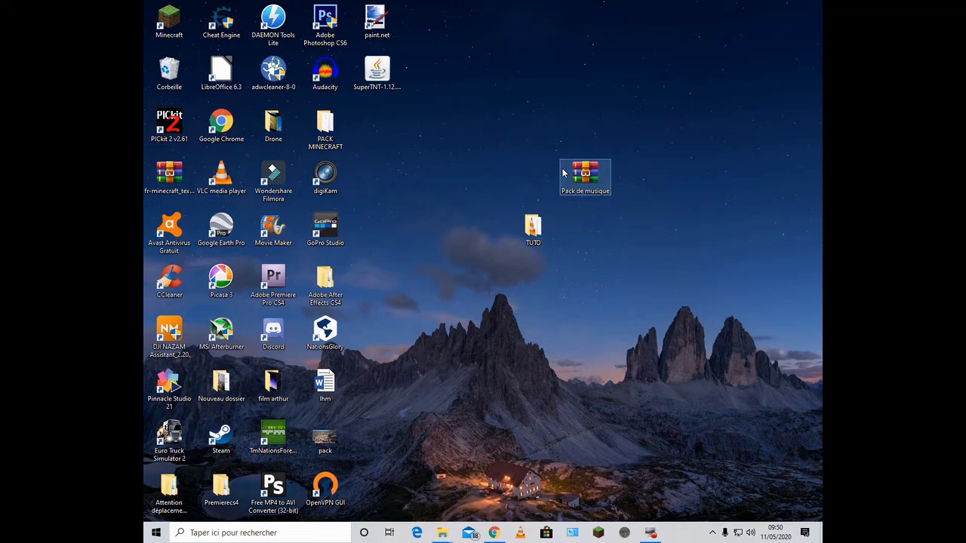
pyautogui.moveTo(585, 173); pyautogui.dragTo(635, 116)
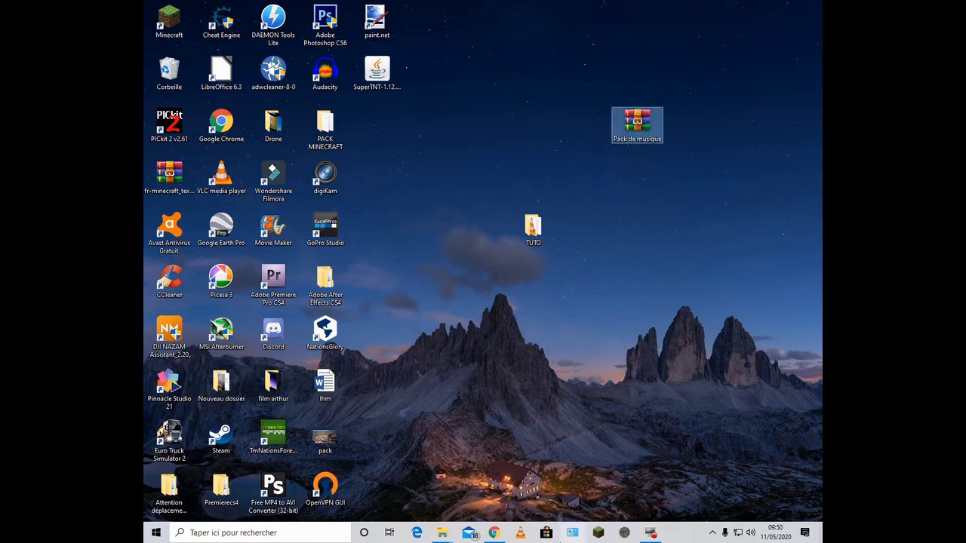
pyautogui.click(494, 533)
pyautogui.write('https://www.mediafire.com/file/o7vkleqvz1avvh6/Pack_de_musique.zip/file')
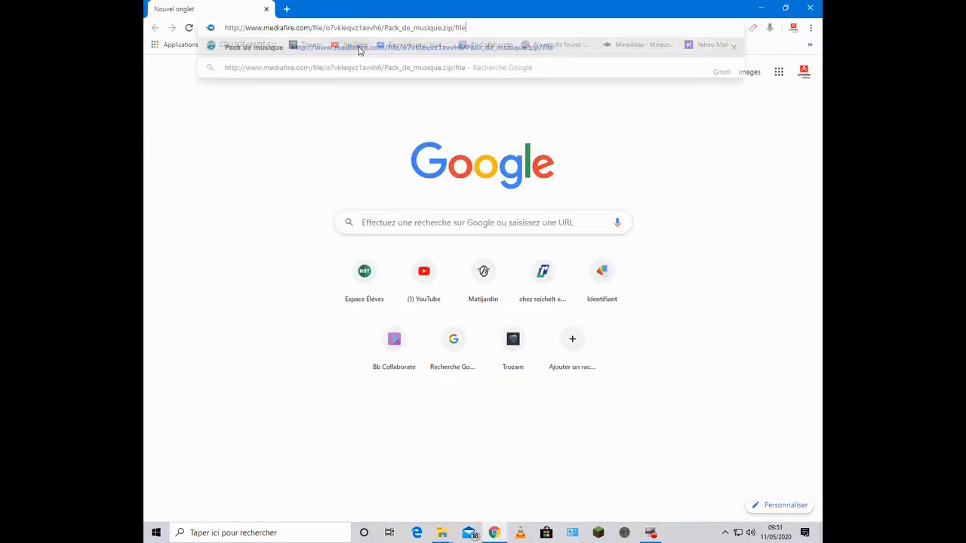
pyautogui.press('Return')
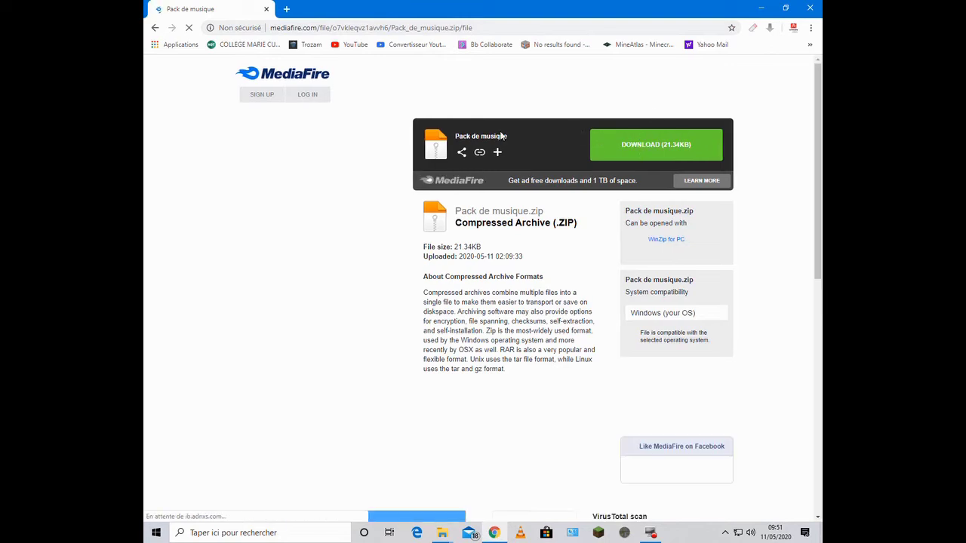
pyautogui.click(461, 134)
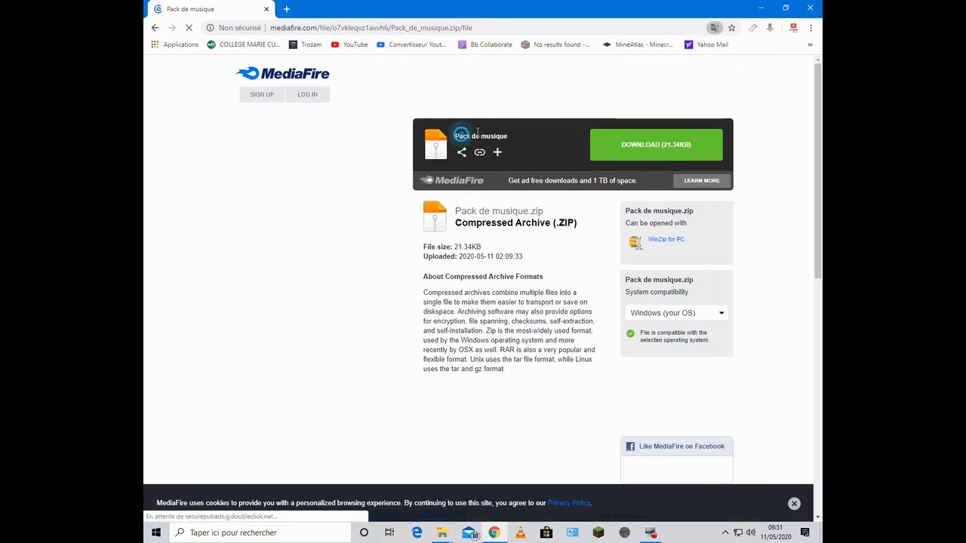
pyautogui.click(286, 8)
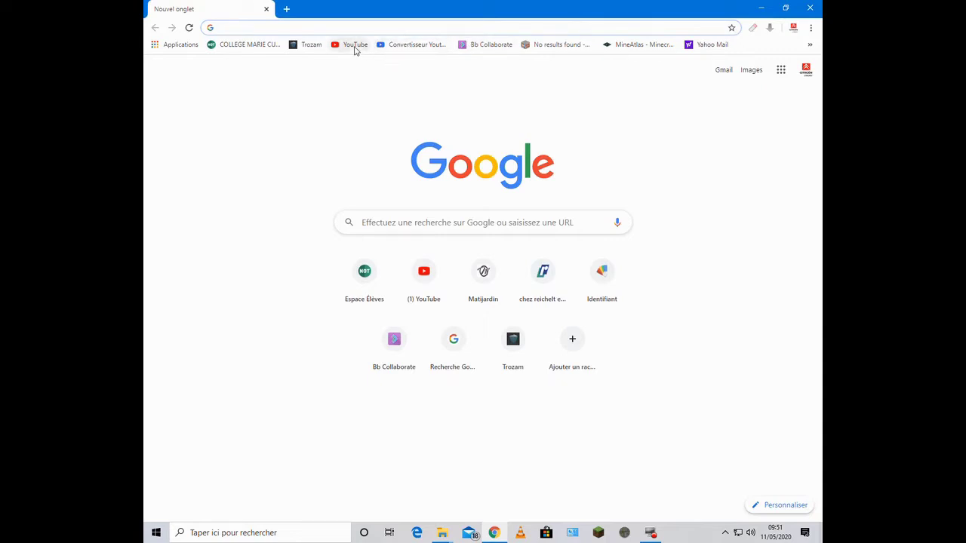
pyautogui.click(760, 7)
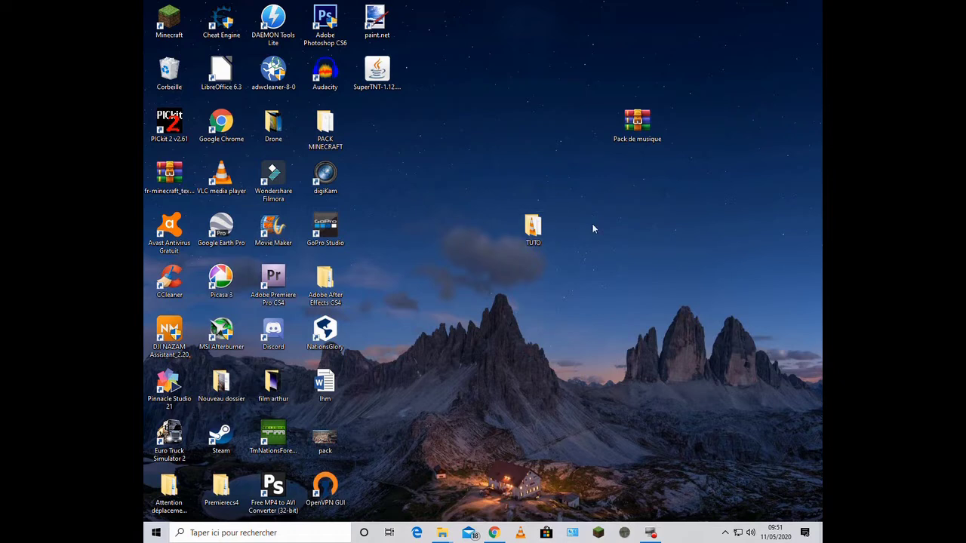
# Step: Open the Pack de musique archive in WinRAR, browse from assets down into the sounds folder, and minimize the archive
pyautogui.doubleClick(647, 140)
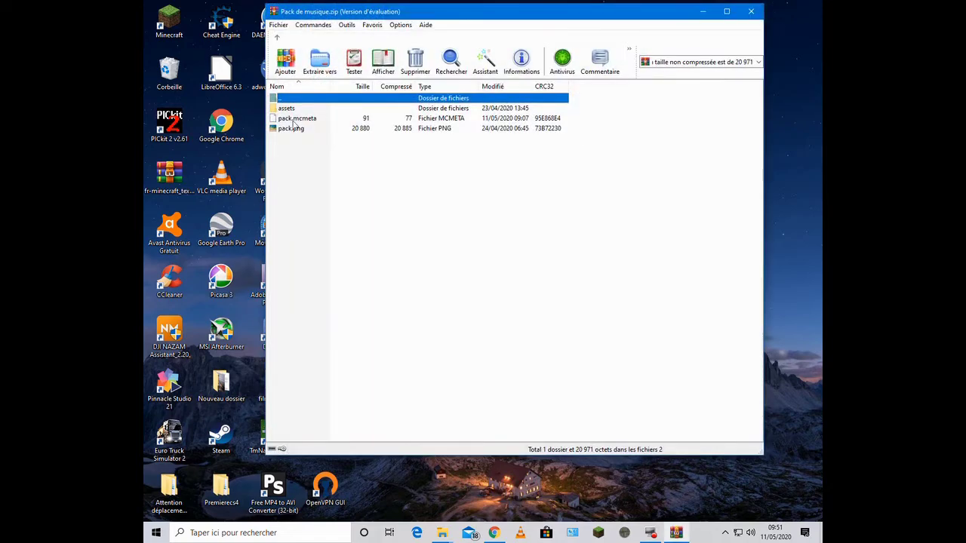
pyautogui.click(596, 192)
pyautogui.doubleClick(288, 110)
pyautogui.doubleClick(287, 110)
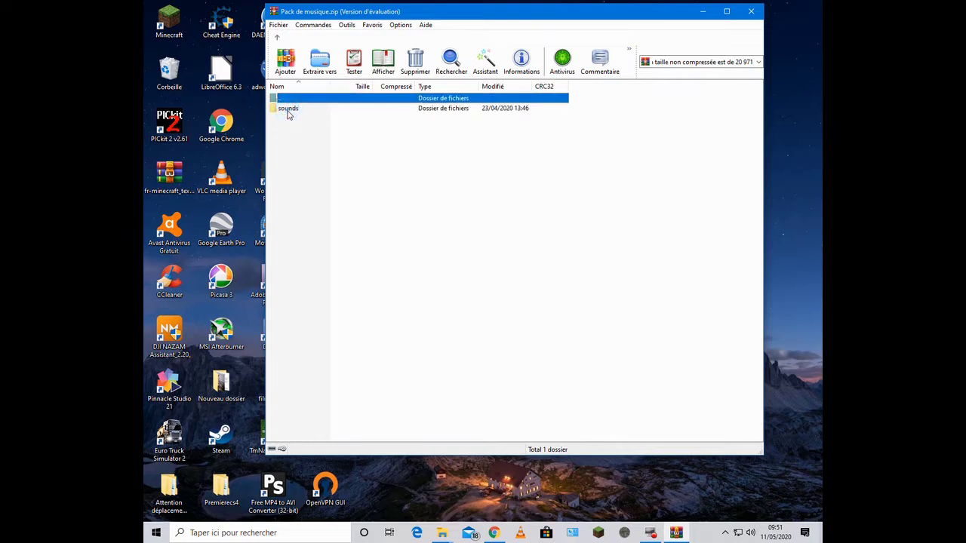
pyautogui.doubleClick(288, 112)
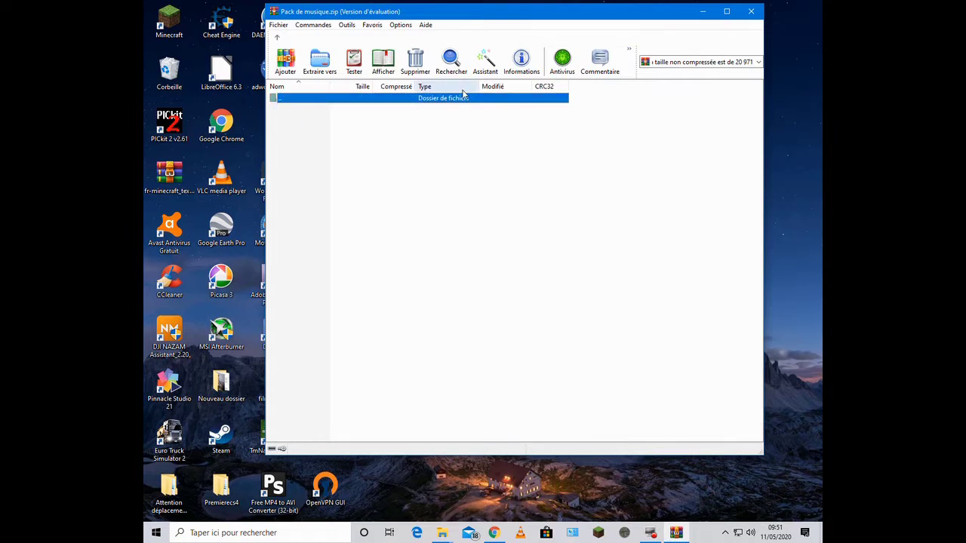
pyautogui.click(703, 11)
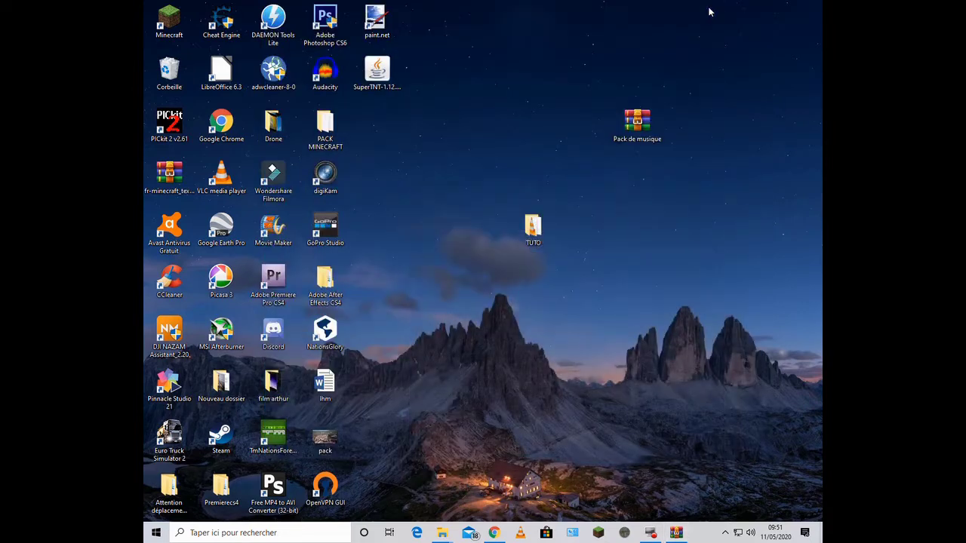
# Step: Read the Minecraft disc names in the "disque minecraft" text file of the desktop's TUTO folder, then put both windows away
pyautogui.doubleClick(533, 230)
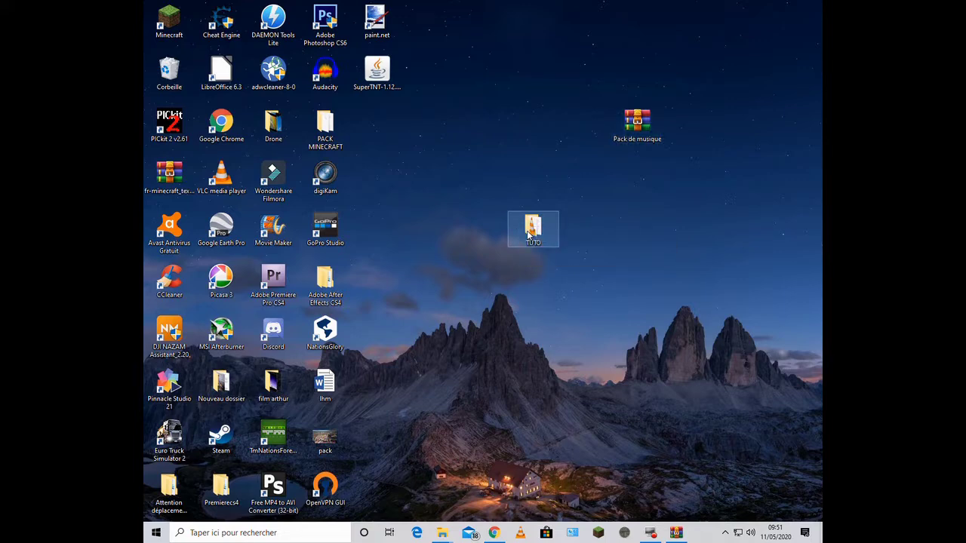
pyautogui.click(519, 273)
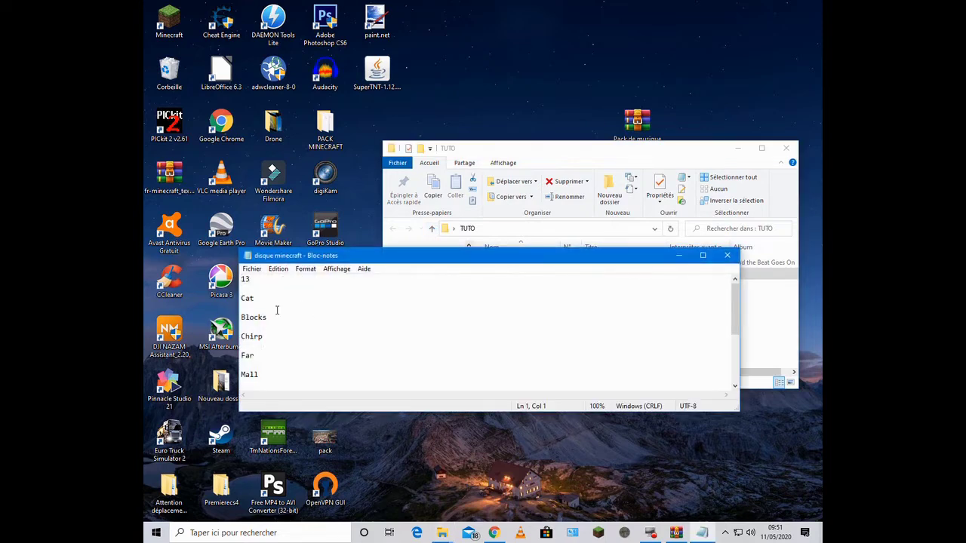
pyautogui.scroll(-1, 265, 336)
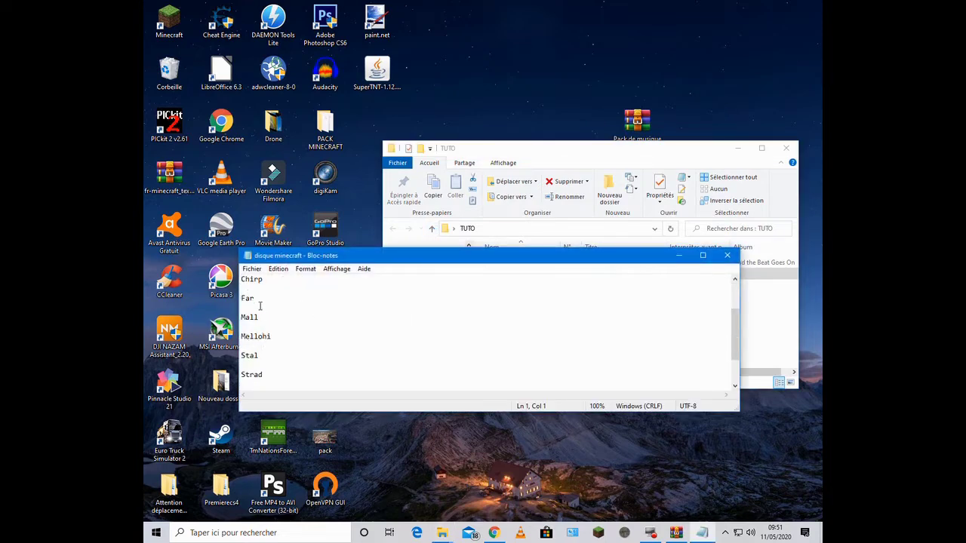
pyautogui.click(724, 258)
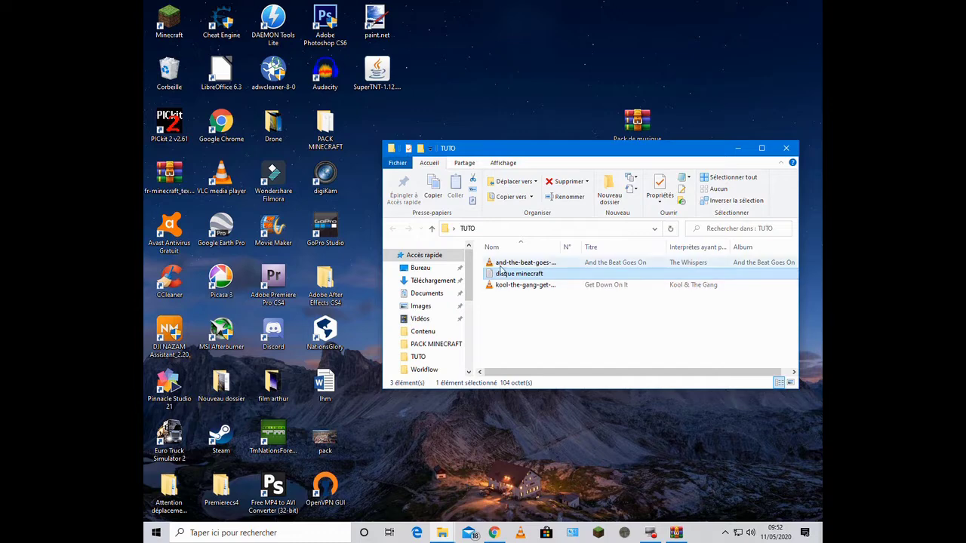
pyautogui.click(739, 148)
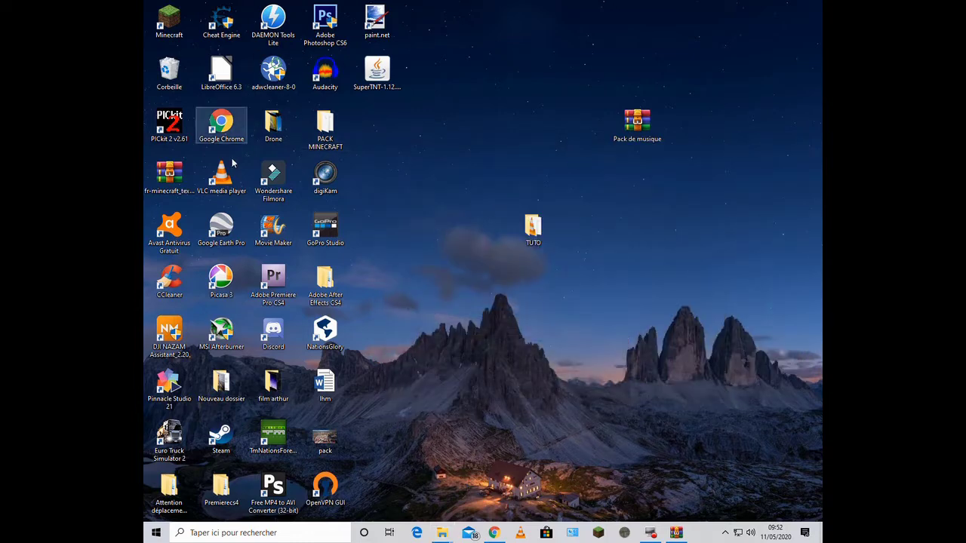
pyautogui.moveTo(319, 87); pyautogui.dragTo(591, 192)
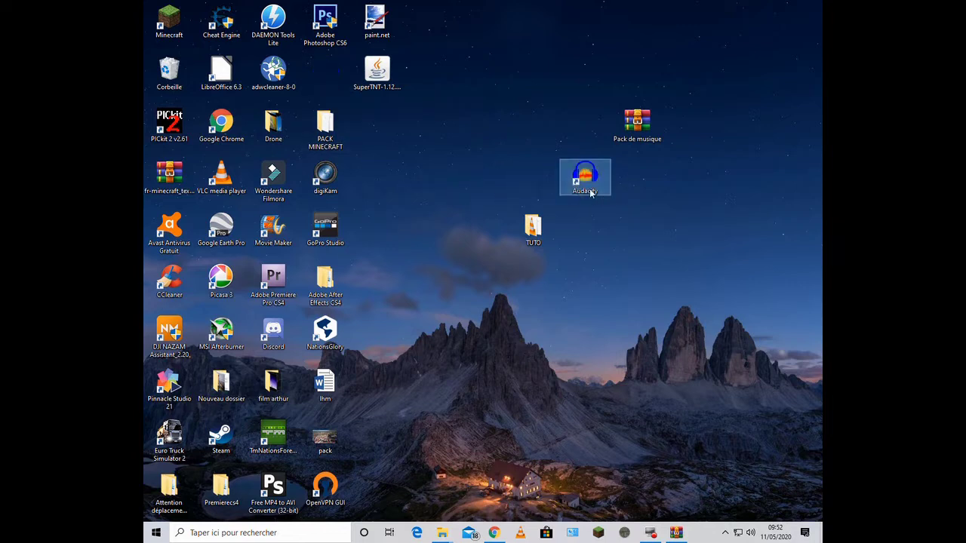
pyautogui.click(636, 240)
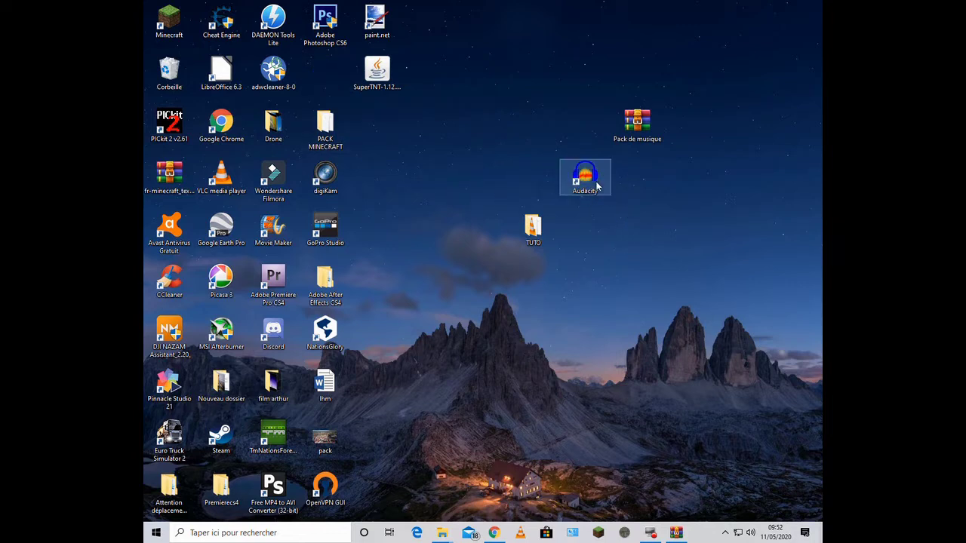
pyautogui.moveTo(596, 188); pyautogui.dragTo(336, 87)
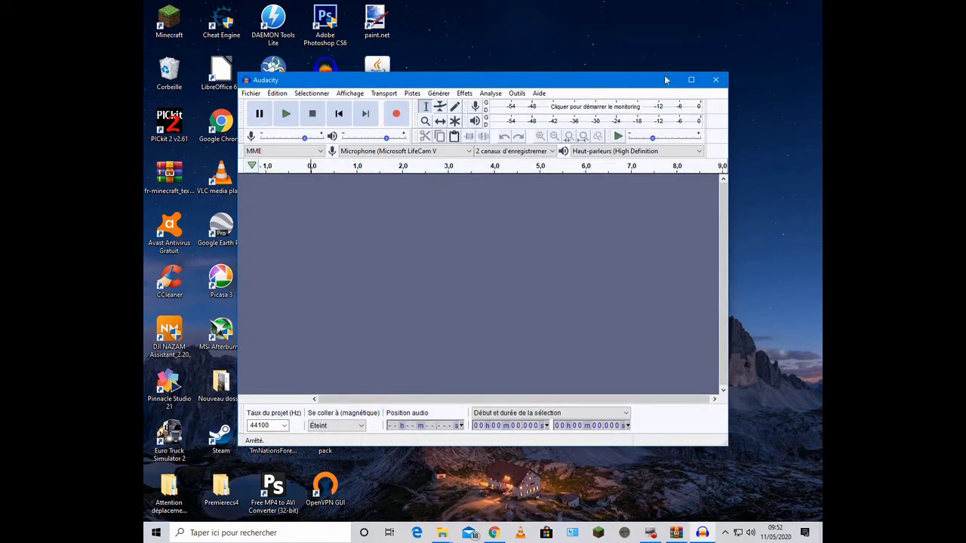
# Step: Open and-the-beat-goes-on from the desktop's TUTO folder in a maximized Audacity window and play its opening seconds, then pause
pyautogui.click(690, 80)
pyautogui.click(156, 18)
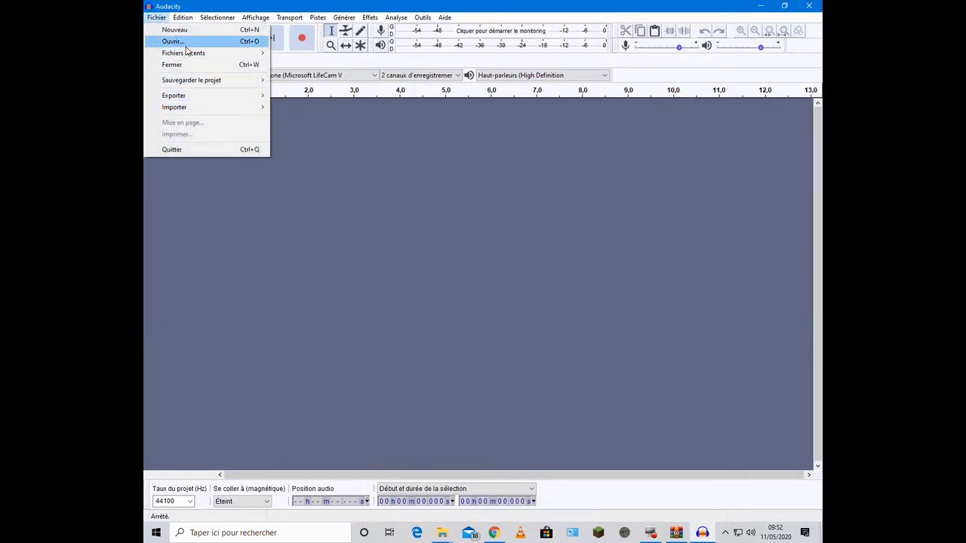
pyautogui.click(181, 42)
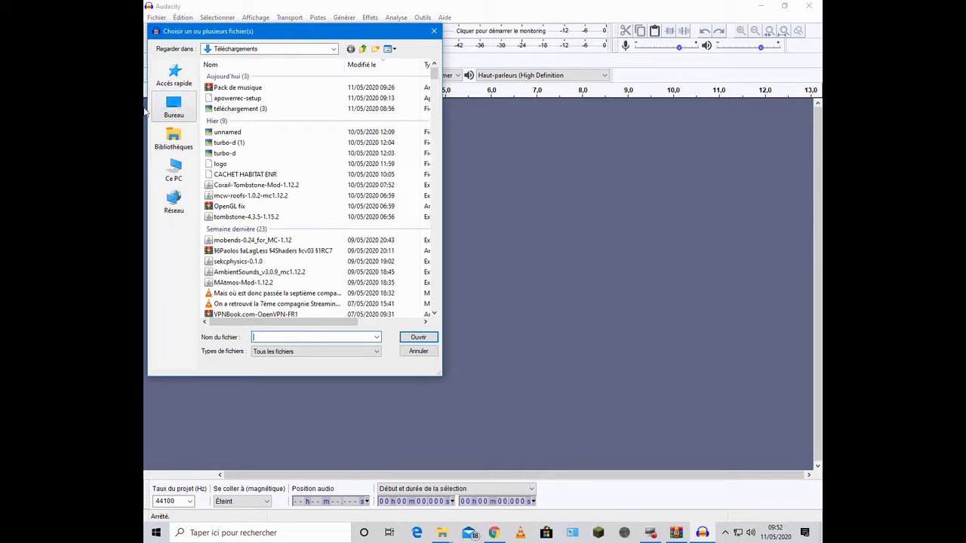
pyautogui.click(173, 108)
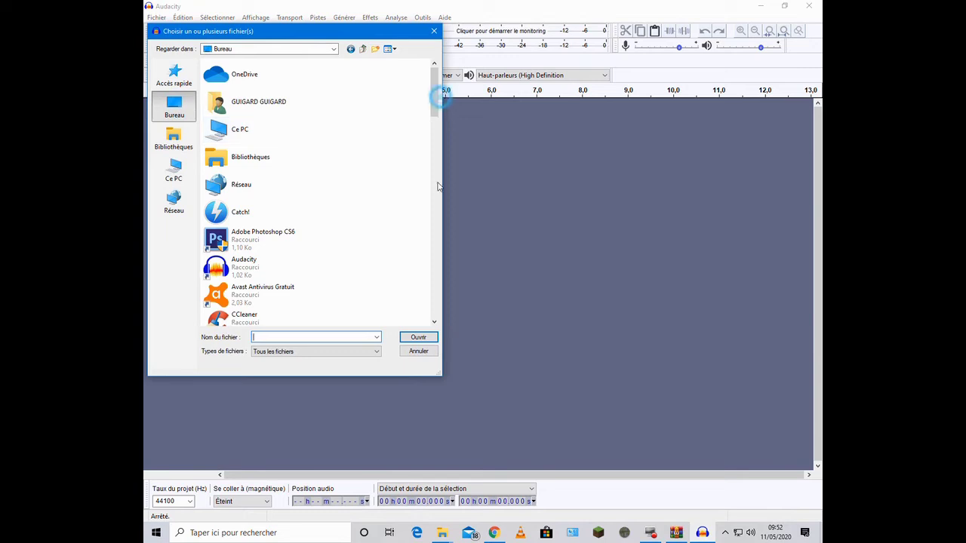
pyautogui.moveTo(436, 99); pyautogui.dragTo(417, 338)
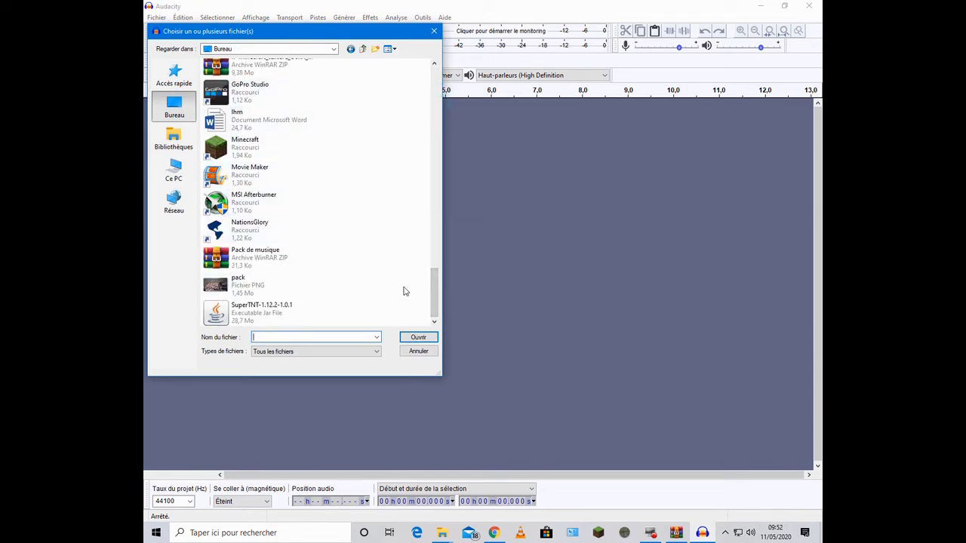
pyautogui.moveTo(432, 292); pyautogui.dragTo(436, 240)
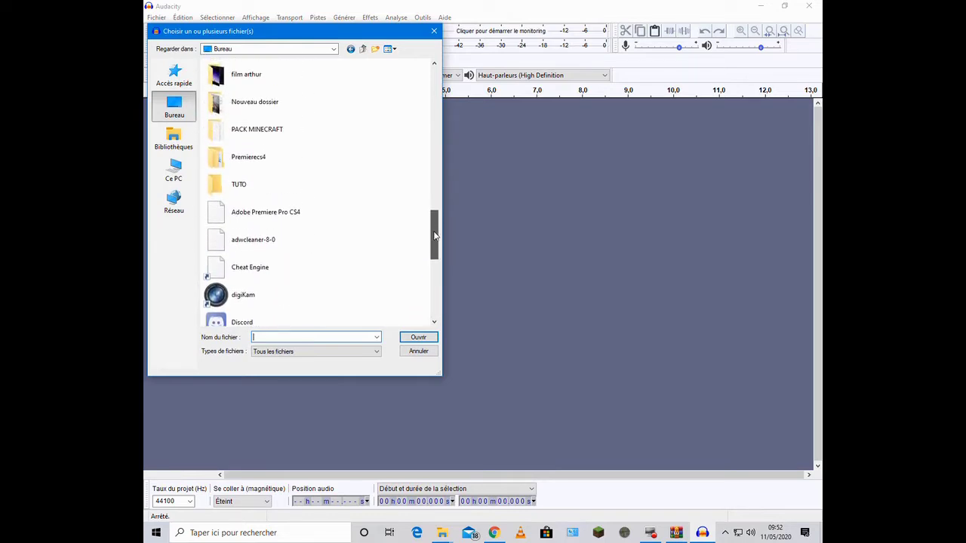
pyautogui.doubleClick(238, 195)
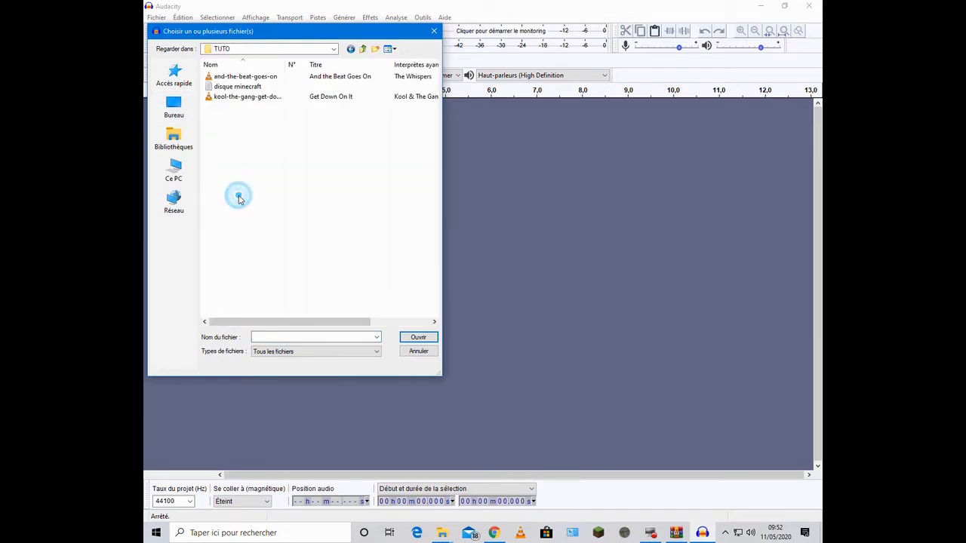
pyautogui.click(273, 76)
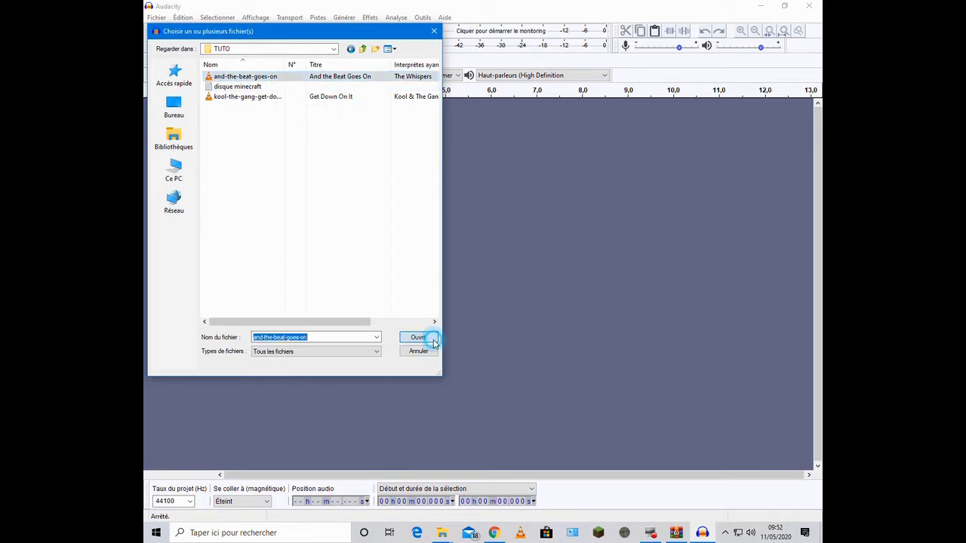
pyautogui.click(429, 339)
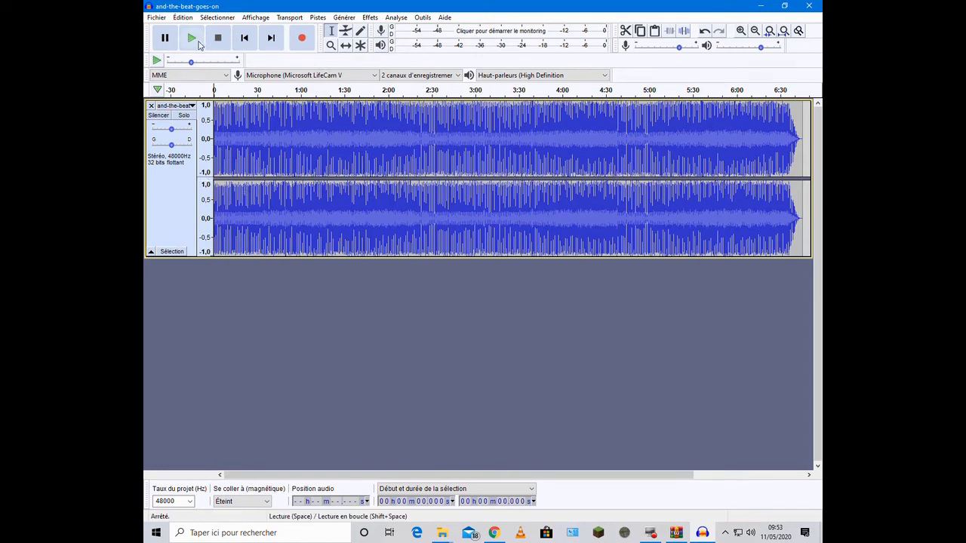
pyautogui.click(193, 41)
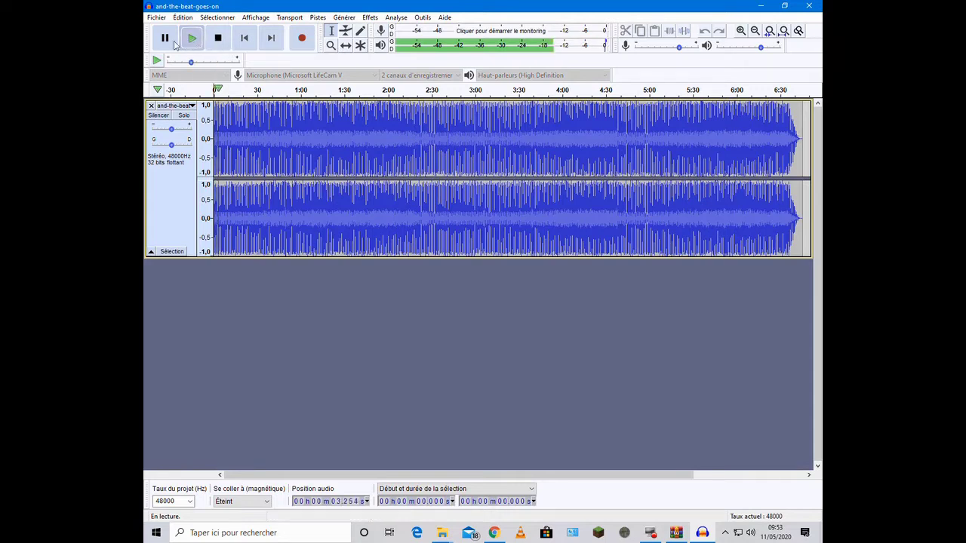
pyautogui.click(165, 37)
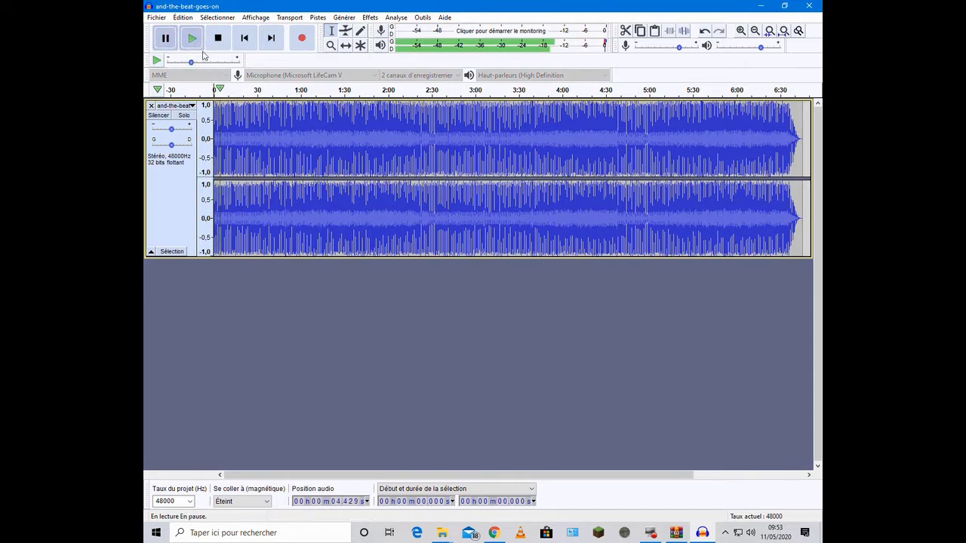
# Step: Start an OGG export of the track with the desktop's TUTO folder as the destination
pyautogui.click(152, 20)
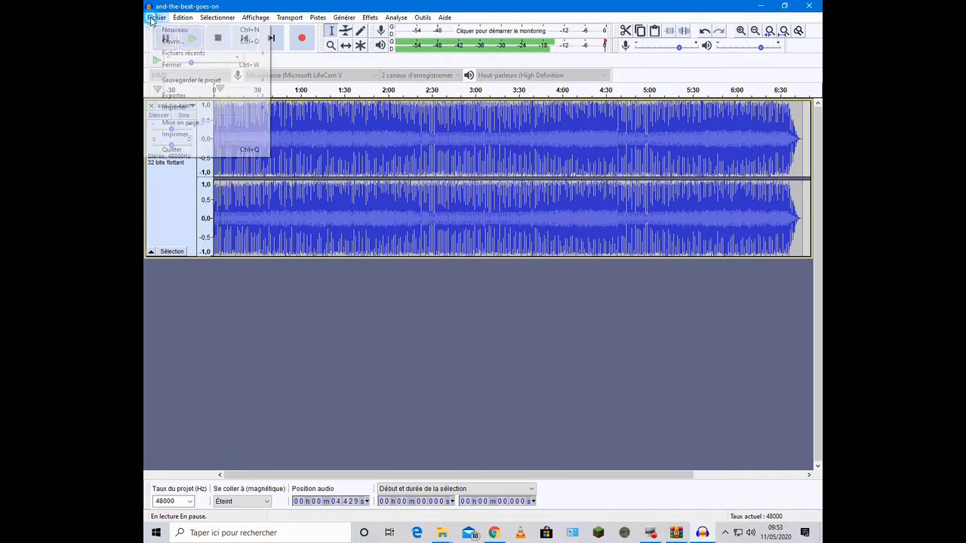
pyautogui.moveTo(203, 98)
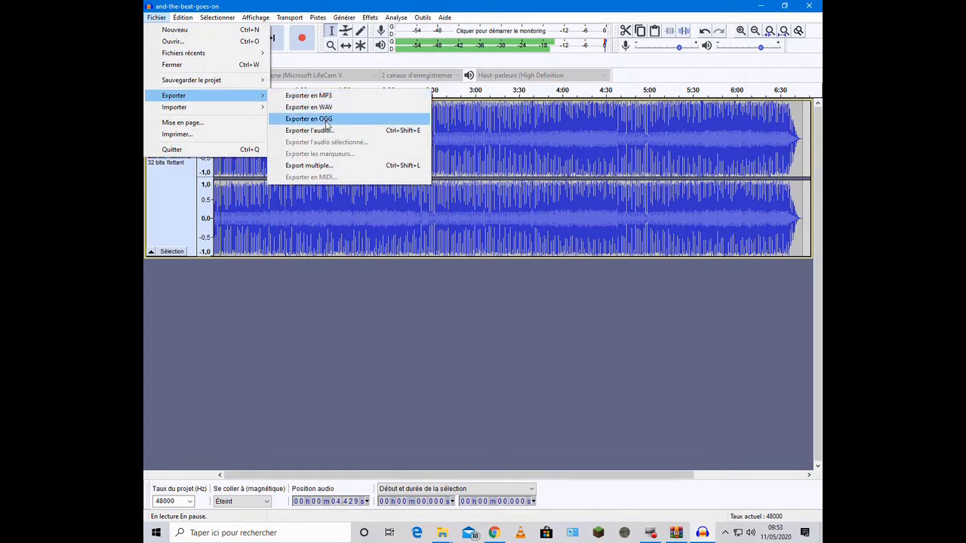
pyautogui.click(326, 121)
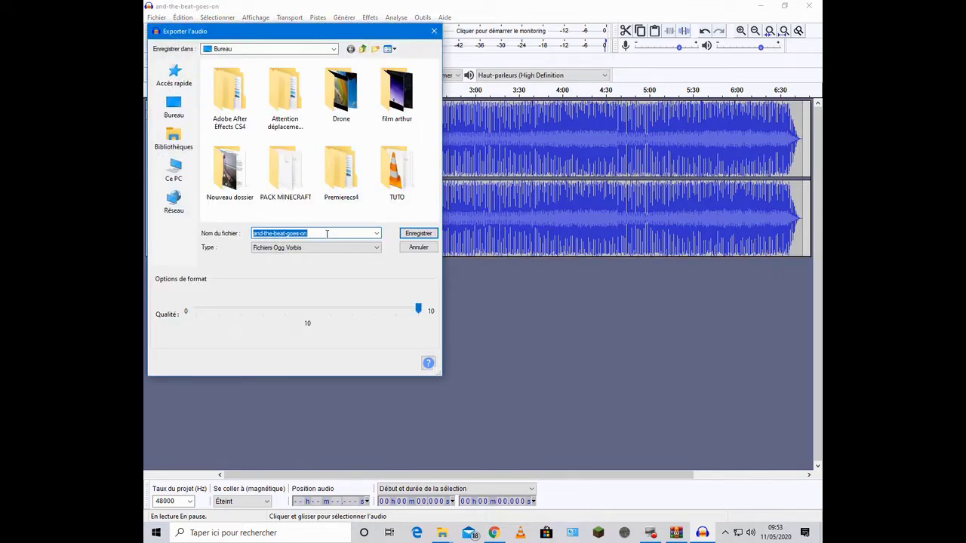
pyautogui.click(173, 106)
pyautogui.moveTo(436, 102); pyautogui.dragTo(456, 194)
pyautogui.scroll(-1, 302, 189)
pyautogui.doubleClick(254, 201)
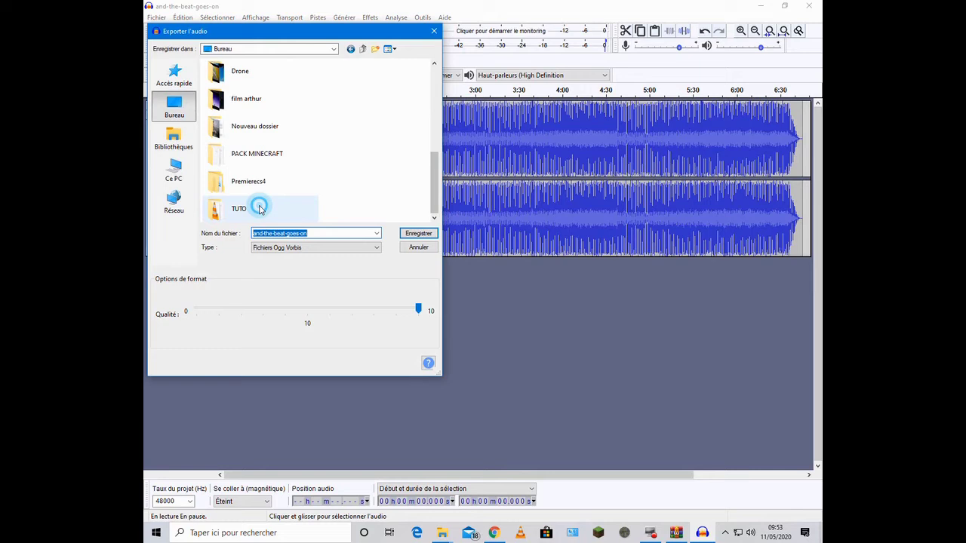
# Step: Name the OGG export 13, keep the quality at 10, save it in the TUTO folder and accept the metadata tags
pyautogui.doubleClick(314, 237)
pyautogui.press('BackSpace')
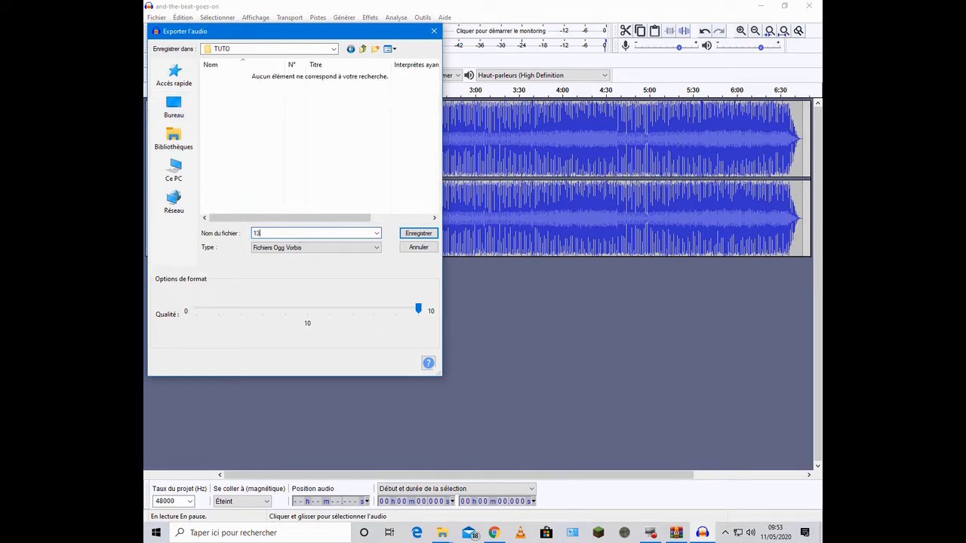
pyautogui.press('Tab')
pyautogui.click(309, 315)
pyautogui.click(357, 319)
pyautogui.moveTo(375, 310); pyautogui.dragTo(493, 336)
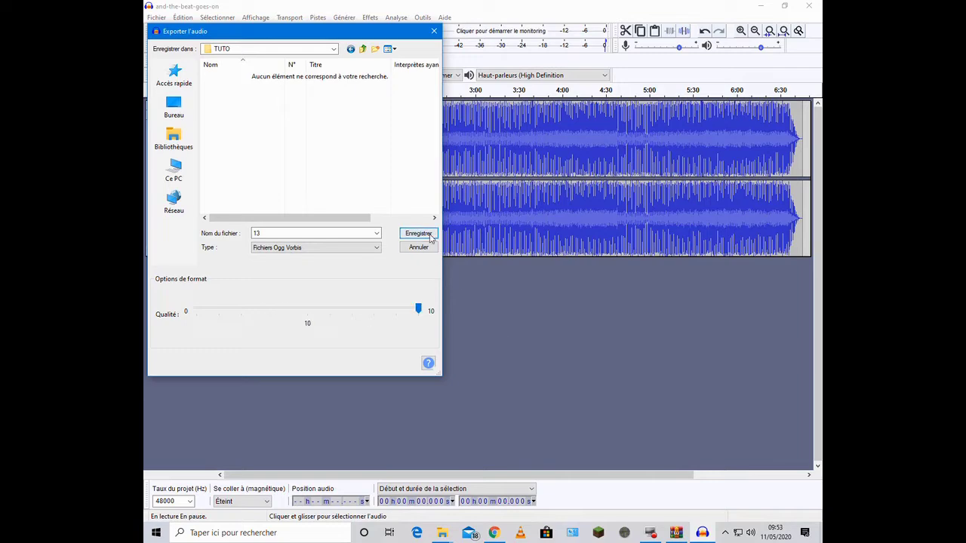
pyautogui.click(429, 235)
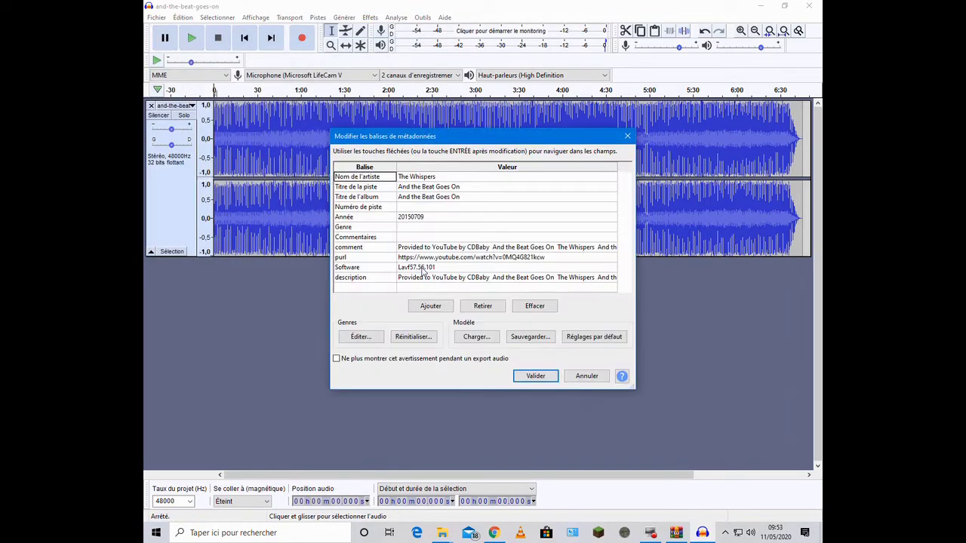
pyautogui.click(535, 375)
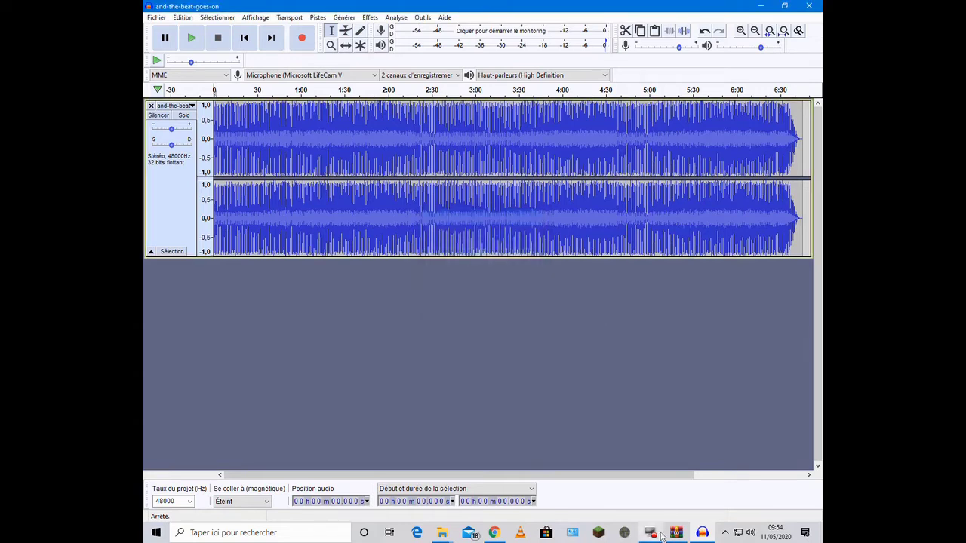
# Step: Open the desktop's TUTO folder and play the exported file 13 in VLC, then close the player
pyautogui.click(820, 533)
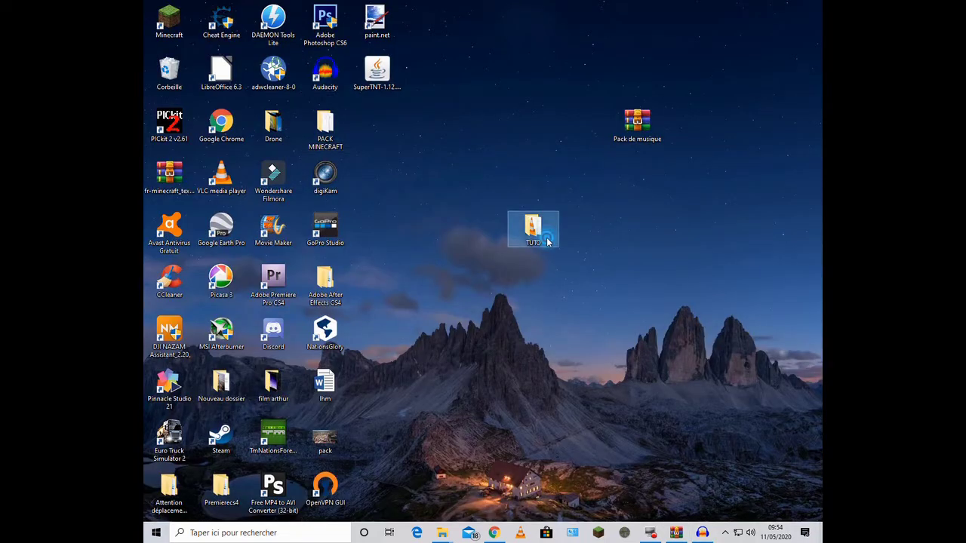
pyautogui.doubleClick(548, 241)
pyautogui.click(499, 264)
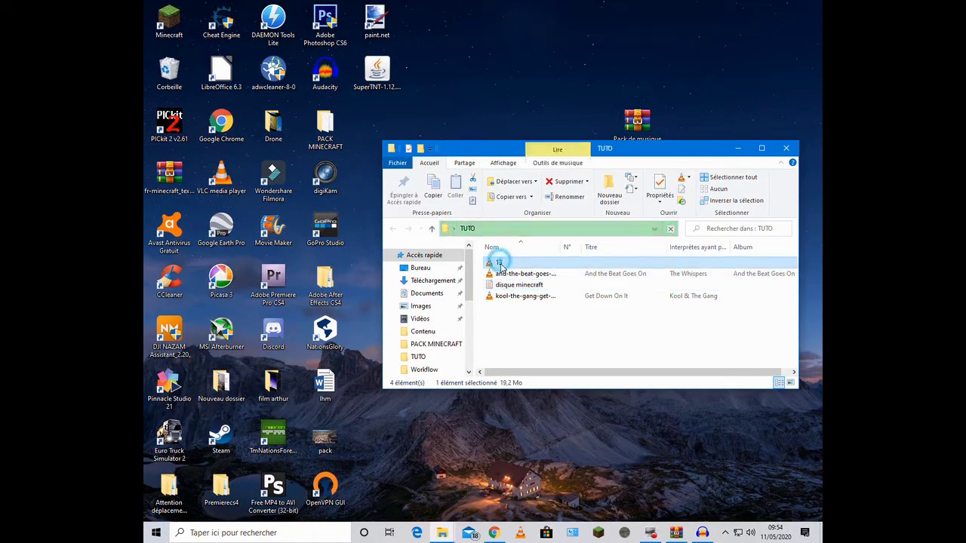
pyautogui.doubleClick(500, 265)
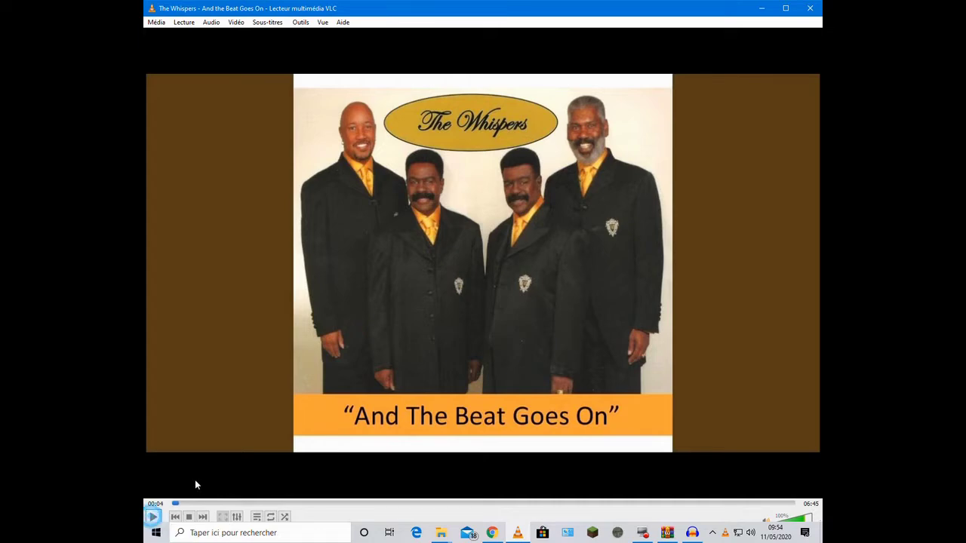
pyautogui.click(810, 9)
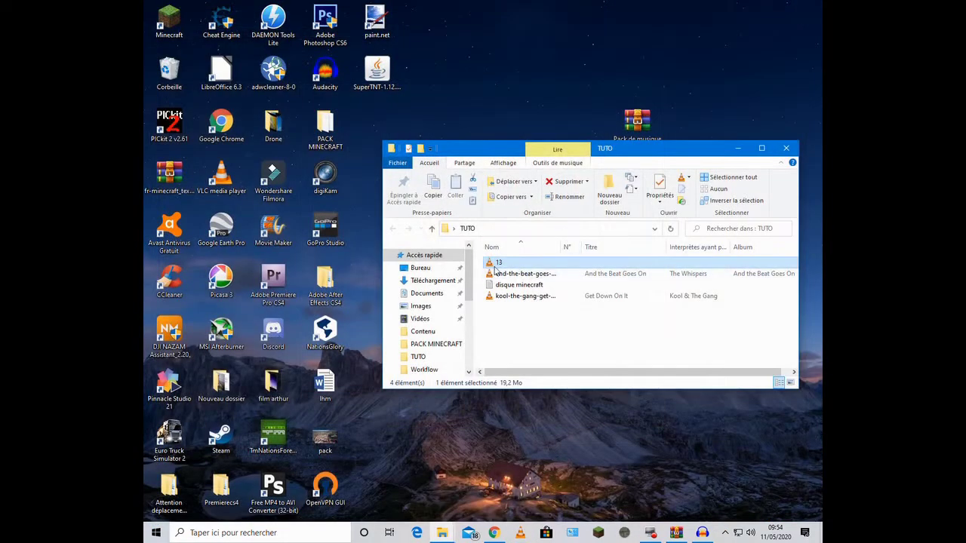
# Step: Open the Pack de musique archive in WinRAR and go into its records folder inside sounds
pyautogui.doubleClick(636, 120)
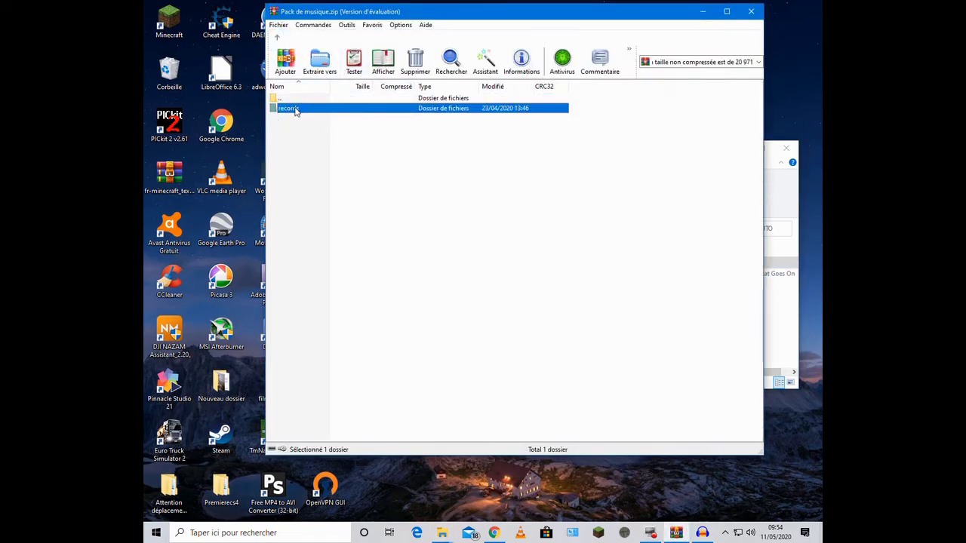
pyautogui.doubleClick(288, 108)
pyautogui.doubleClick(677, 9)
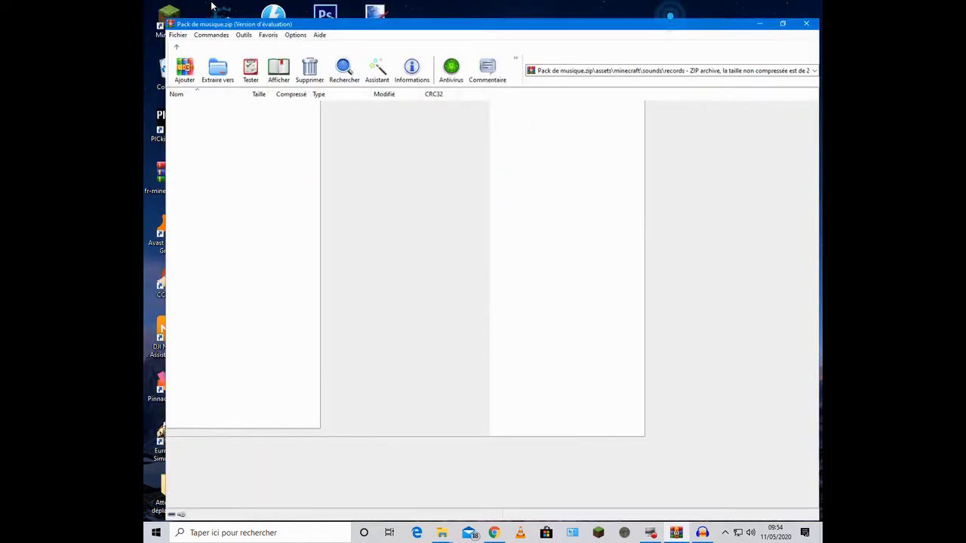
pyautogui.click(784, 6)
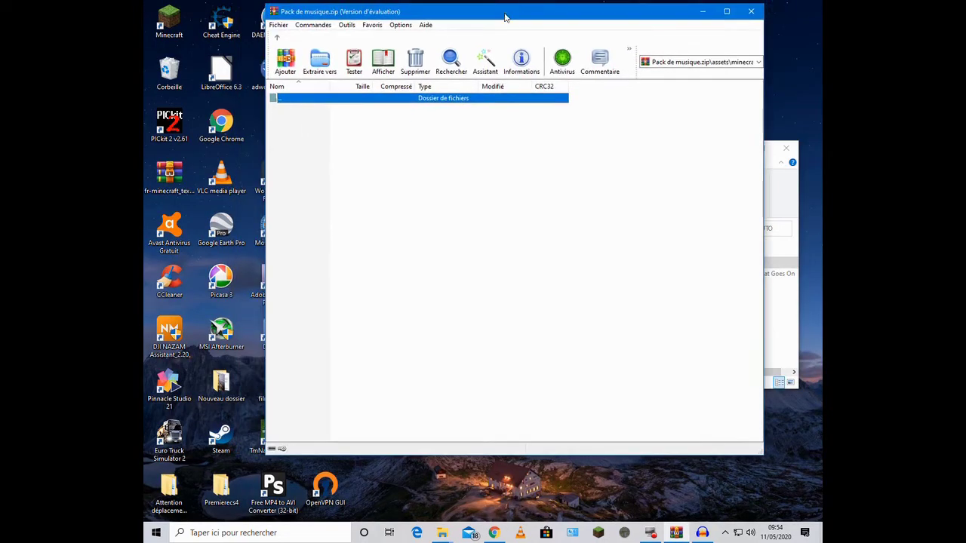
# Step: Arrange the archive and TUTO windows side by side and add file 13 to the records folder with the default archive settings
pyautogui.moveTo(504, 11); pyautogui.dragTo(248, 12)
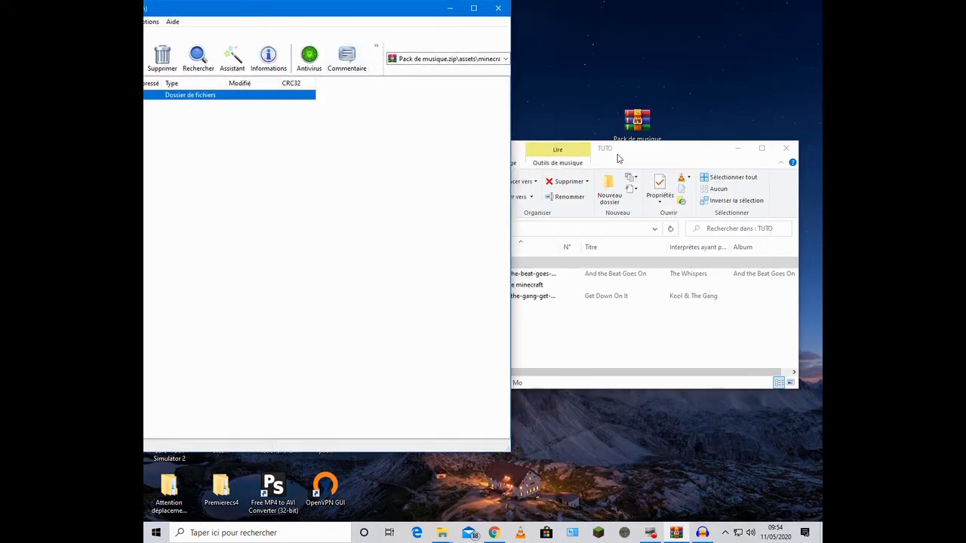
pyautogui.moveTo(614, 155); pyautogui.dragTo(725, 119)
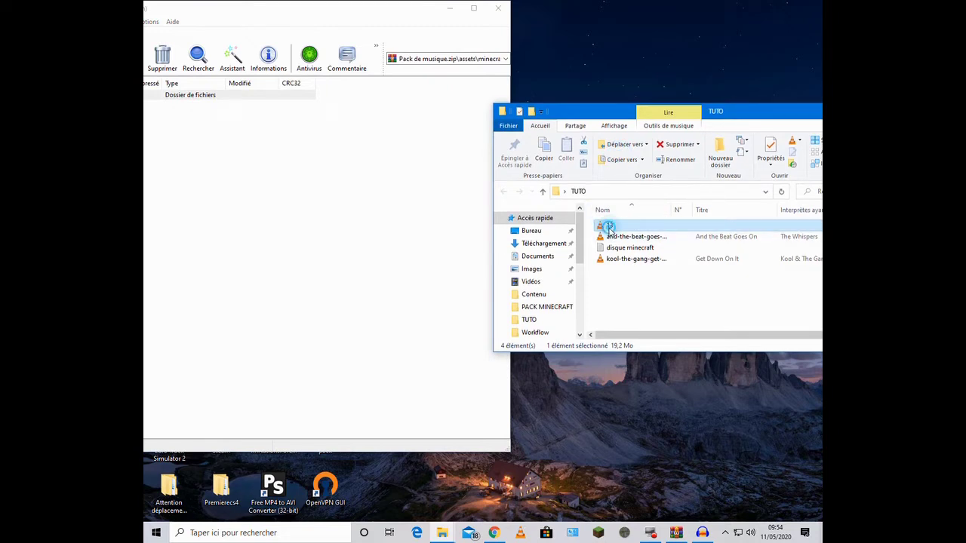
pyautogui.click(235, 174)
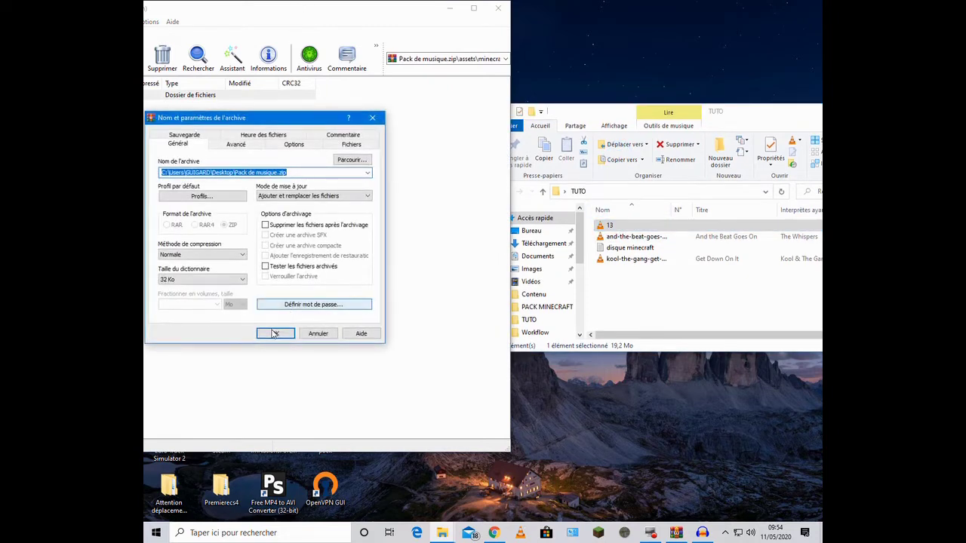
pyautogui.click(270, 330)
pyautogui.doubleClick(301, 8)
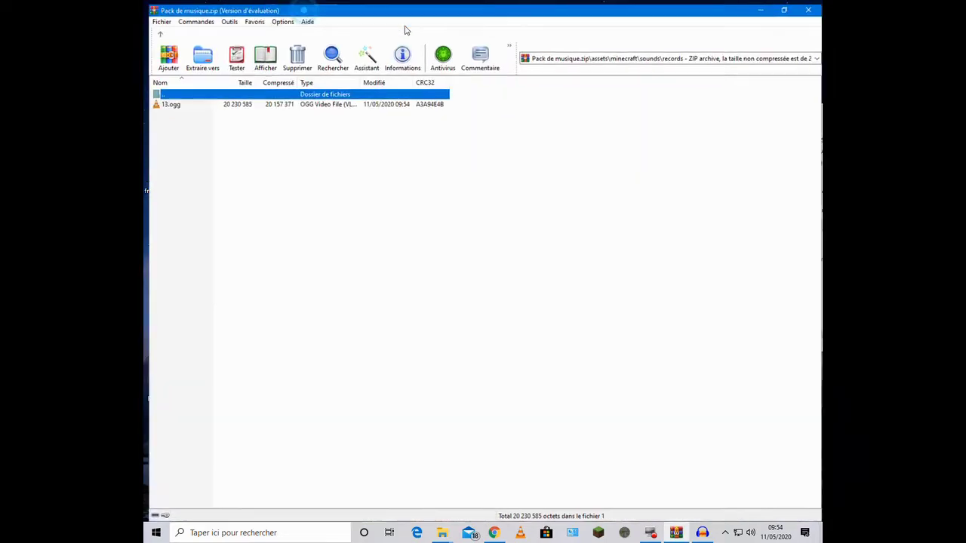
pyautogui.click(784, 6)
pyautogui.moveTo(400, 10); pyautogui.dragTo(604, 35)
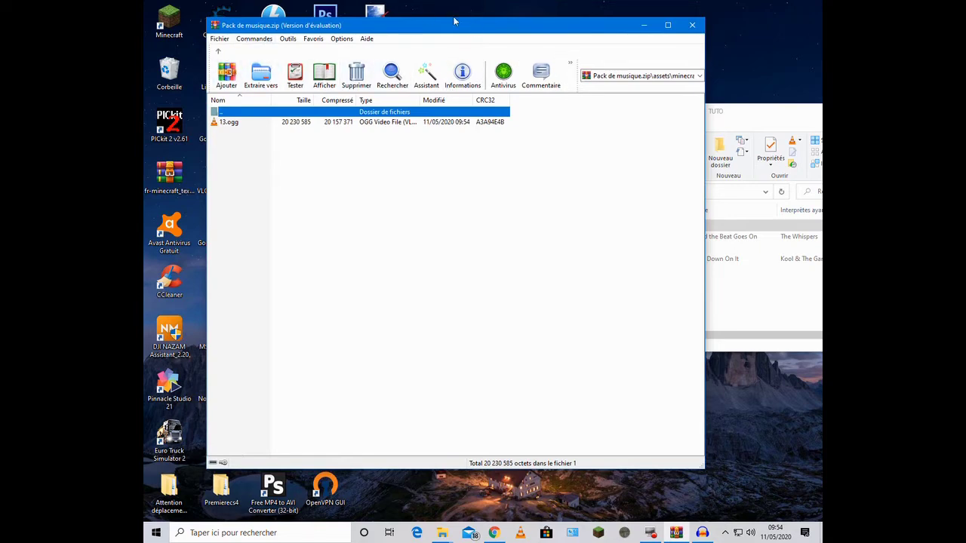
pyautogui.moveTo(455, 22); pyautogui.dragTo(368, 57)
pyautogui.click(750, 109)
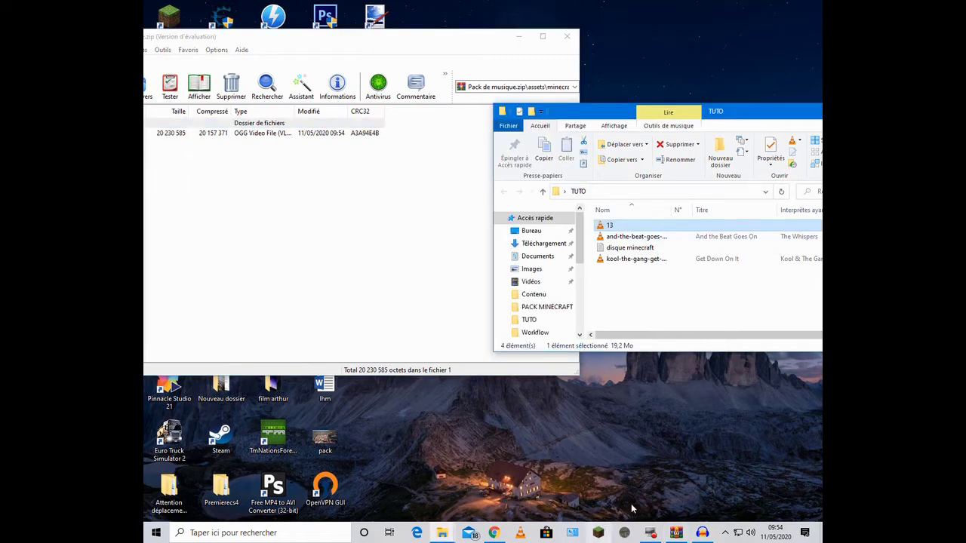
# Step: Switch to Audacity and open kool-the-gang-get-down-on-it from the TUTO folder
pyautogui.click(692, 533)
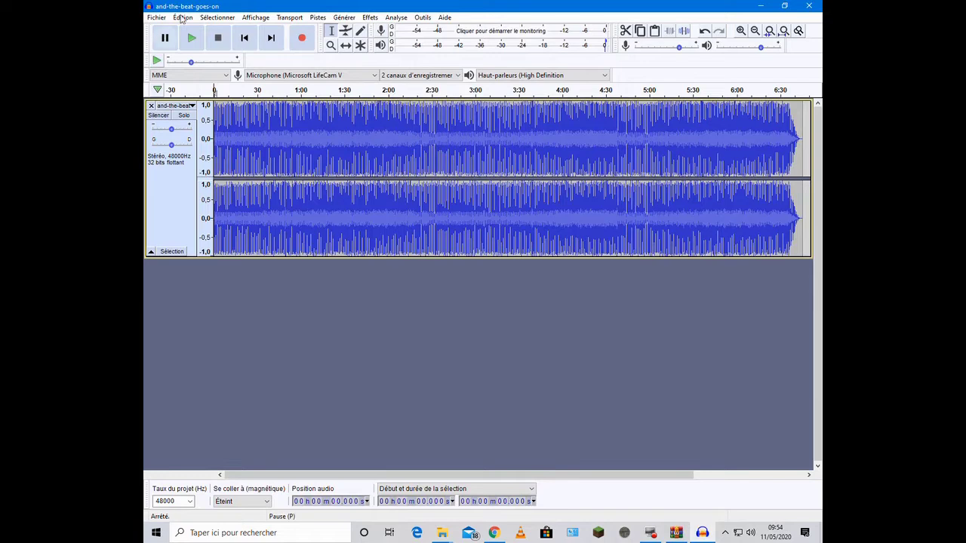
pyautogui.click(157, 18)
pyautogui.click(173, 42)
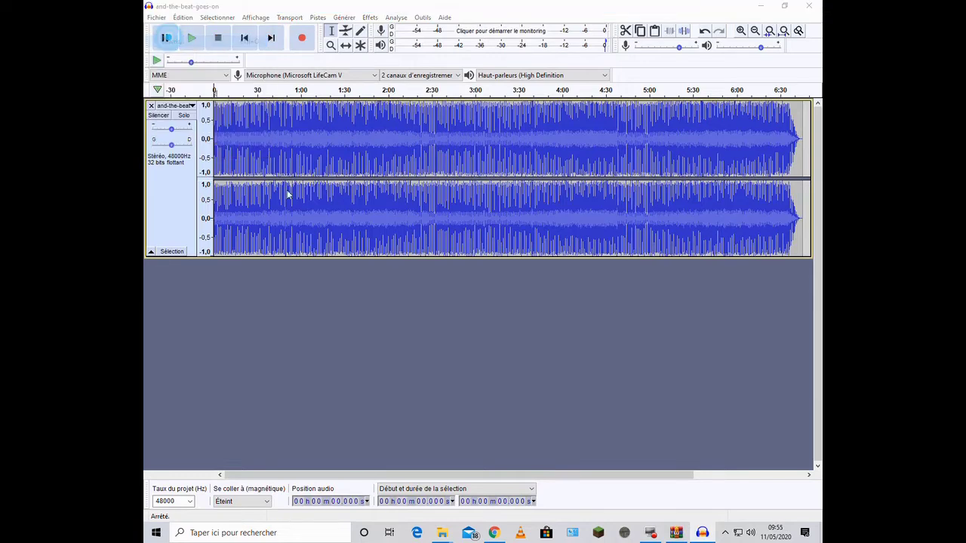
pyautogui.click(243, 108)
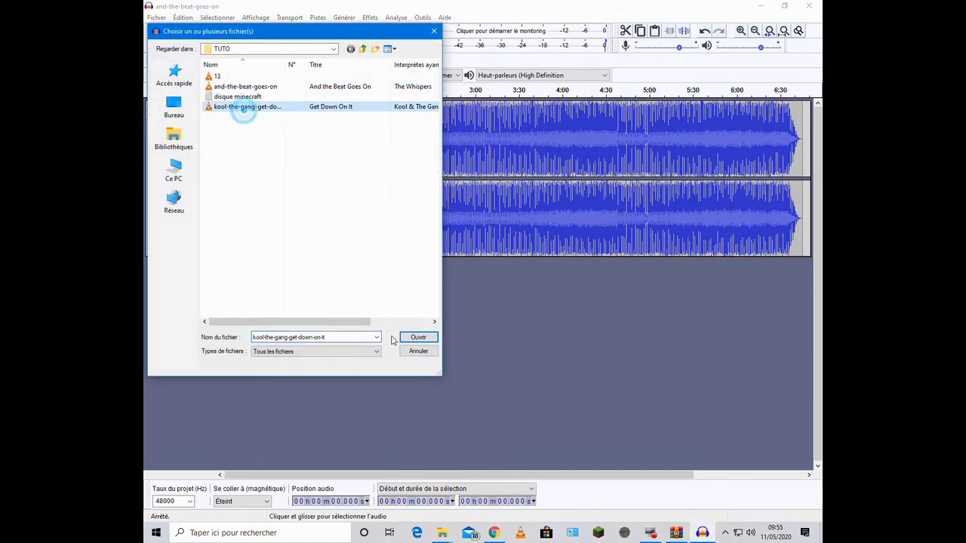
pyautogui.click(427, 338)
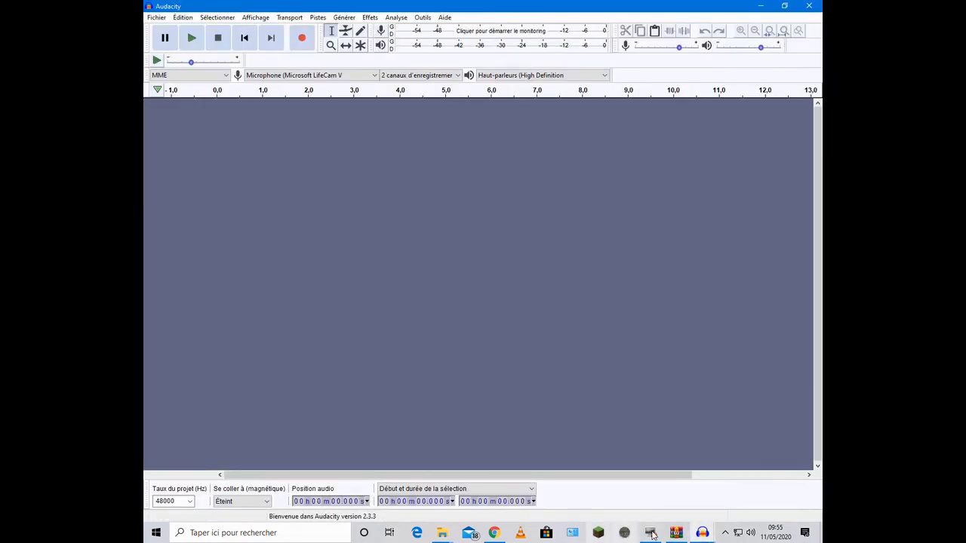
# Step: Play the opening seconds of the kool-the-gang-get-down-on-it track, then pause it
pyautogui.click(165, 20)
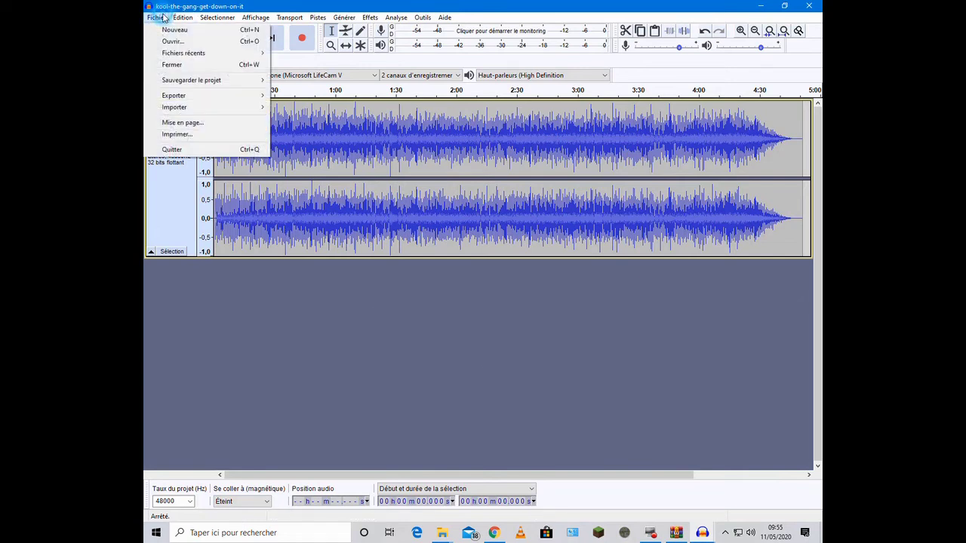
pyautogui.click(336, 308)
pyautogui.click(192, 42)
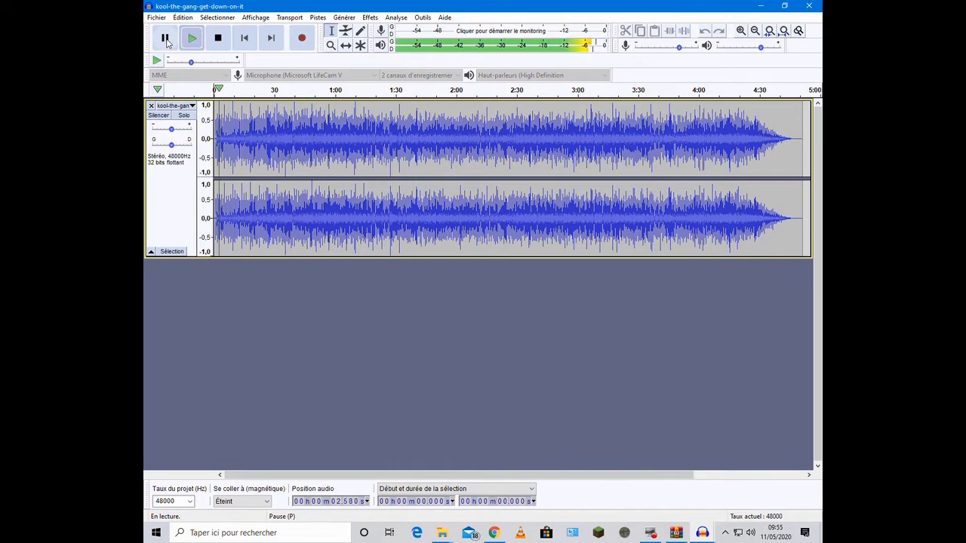
pyautogui.click(164, 39)
# Step: Export the track as an OGG file named 11 at quality 10 in the TUTO folder, accepting the metadata tags
pyautogui.click(156, 17)
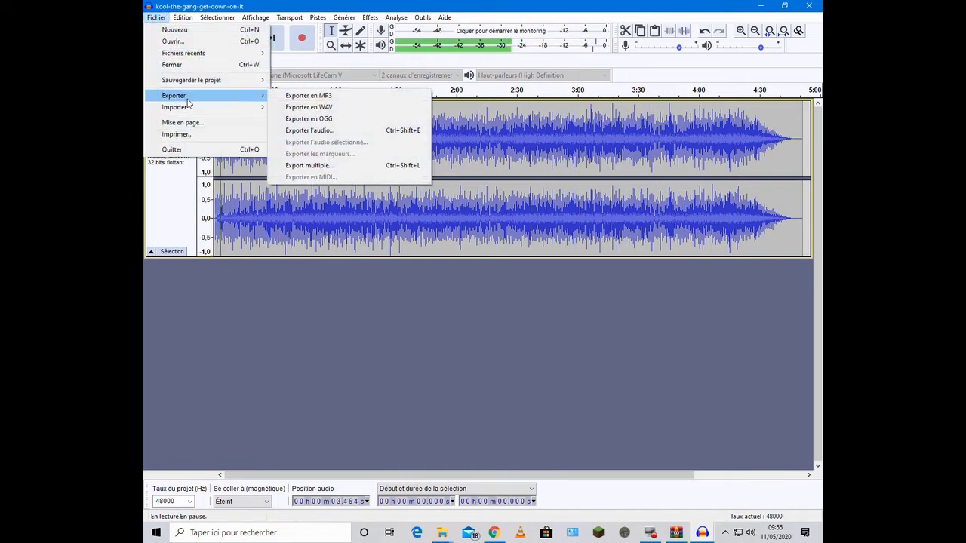
pyautogui.click(325, 117)
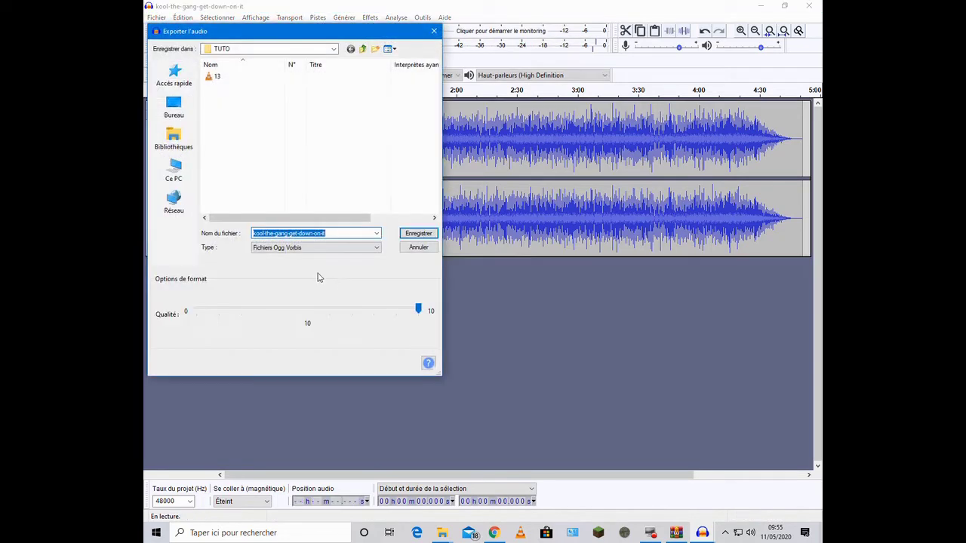
pyautogui.press('BackSpace')
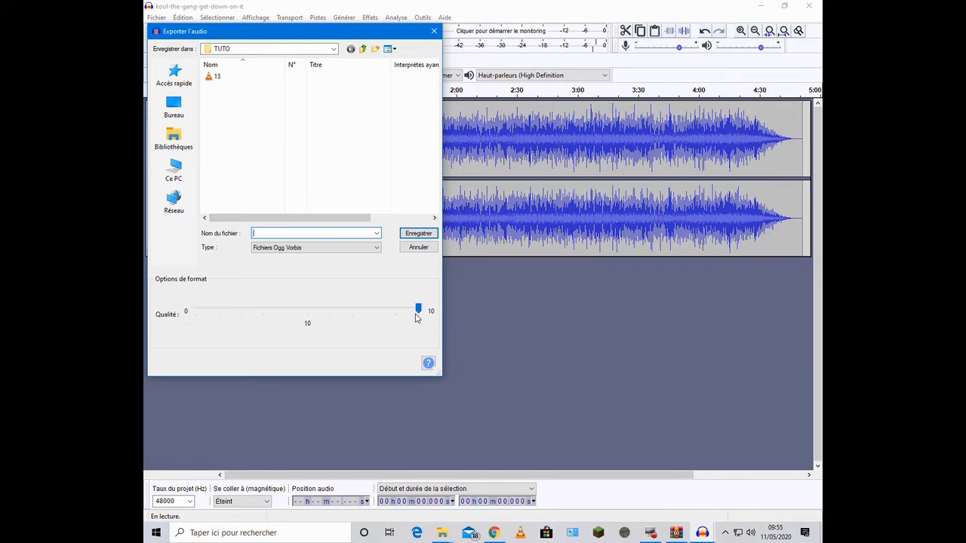
pyautogui.click(420, 236)
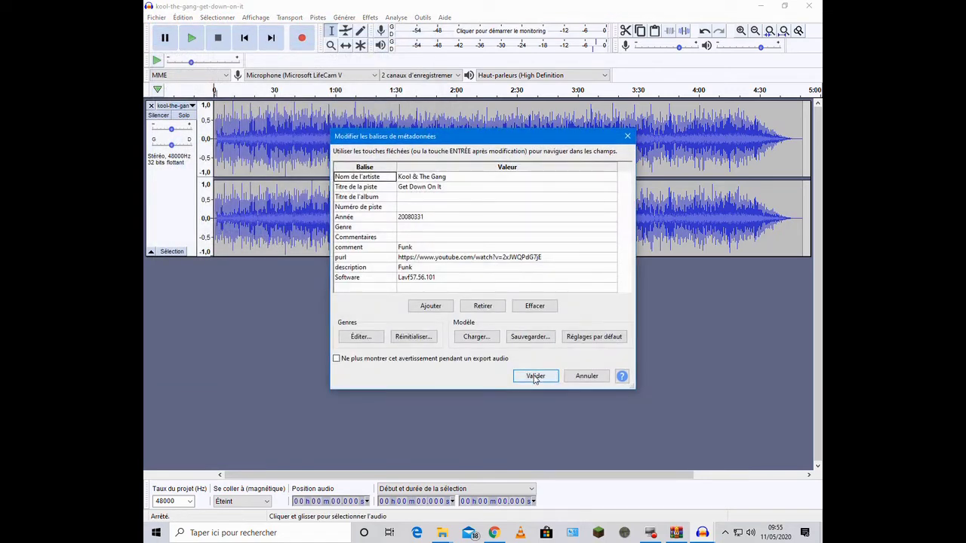
pyautogui.click(535, 378)
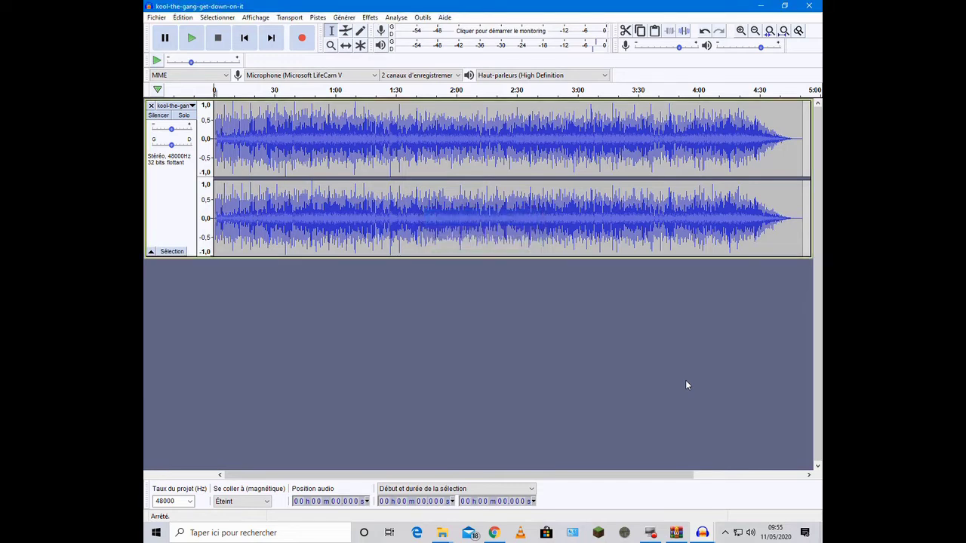
# Step: Close both Audacity projects without saving them
pyautogui.click(809, 6)
pyautogui.click(500, 263)
pyautogui.click(808, 6)
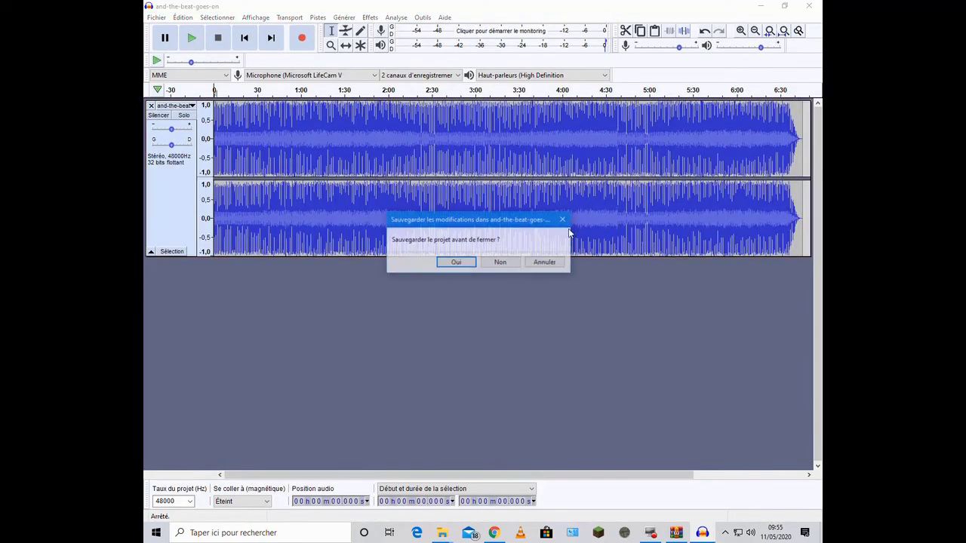
pyautogui.click(499, 262)
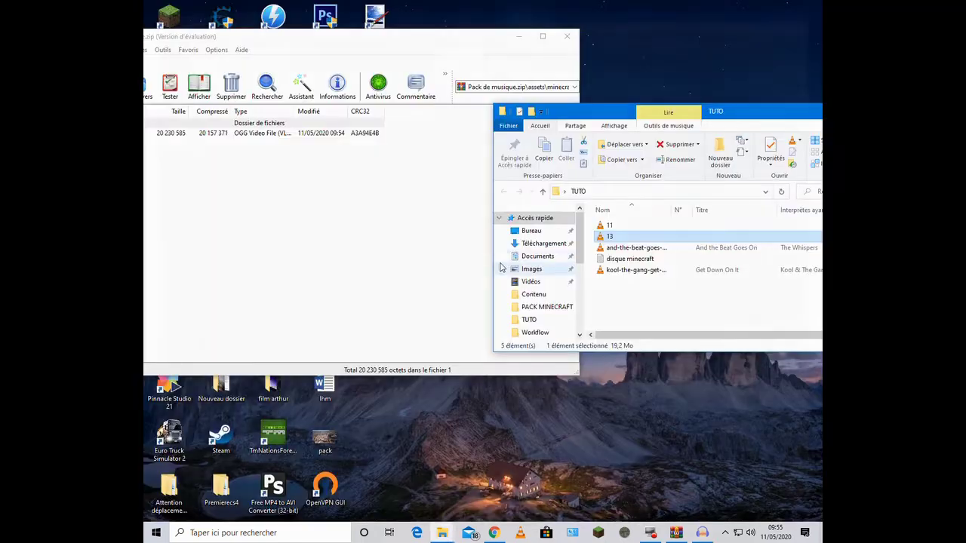
# Step: Add file 11 from the TUTO folder to the archive's records folder with the default archive settings
pyautogui.click(323, 190)
pyautogui.click(620, 226)
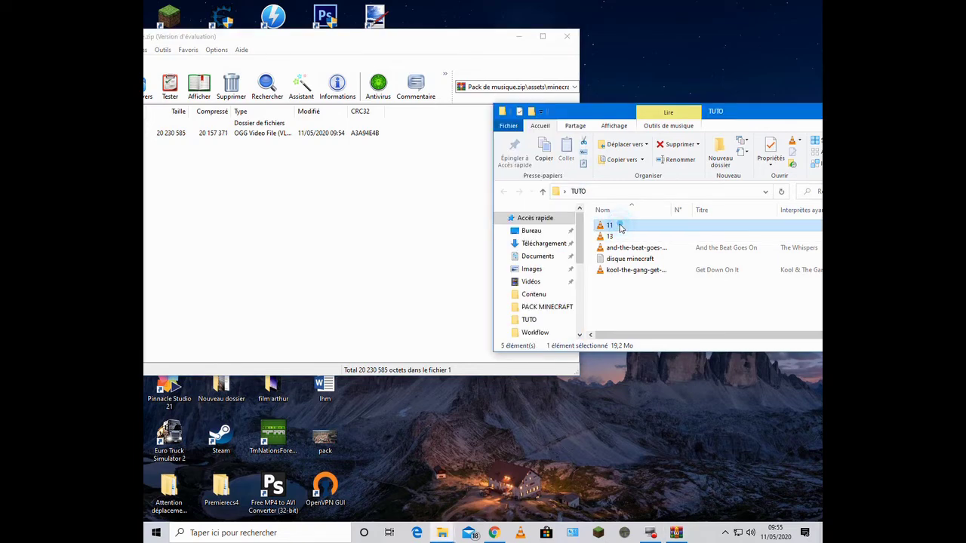
pyautogui.moveTo(619, 227); pyautogui.dragTo(319, 194)
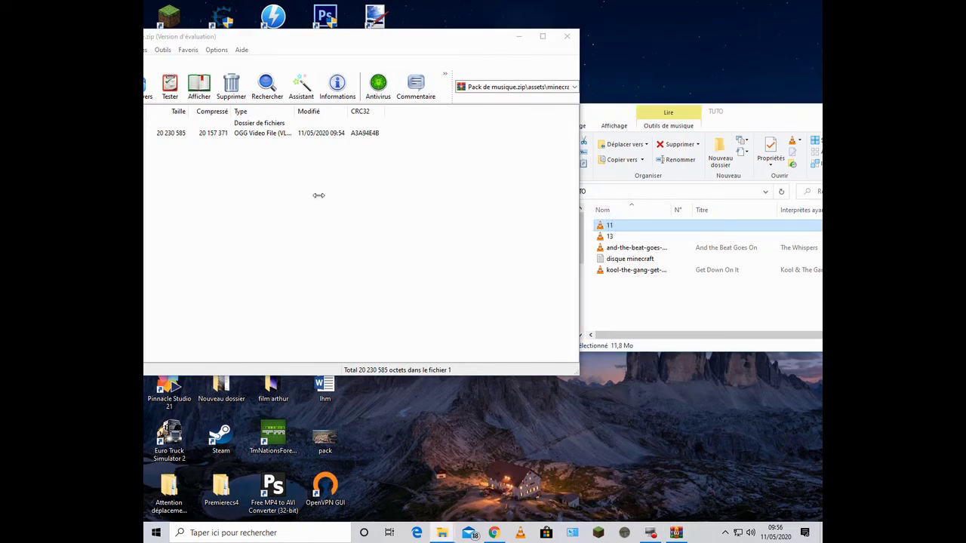
pyautogui.click(340, 309)
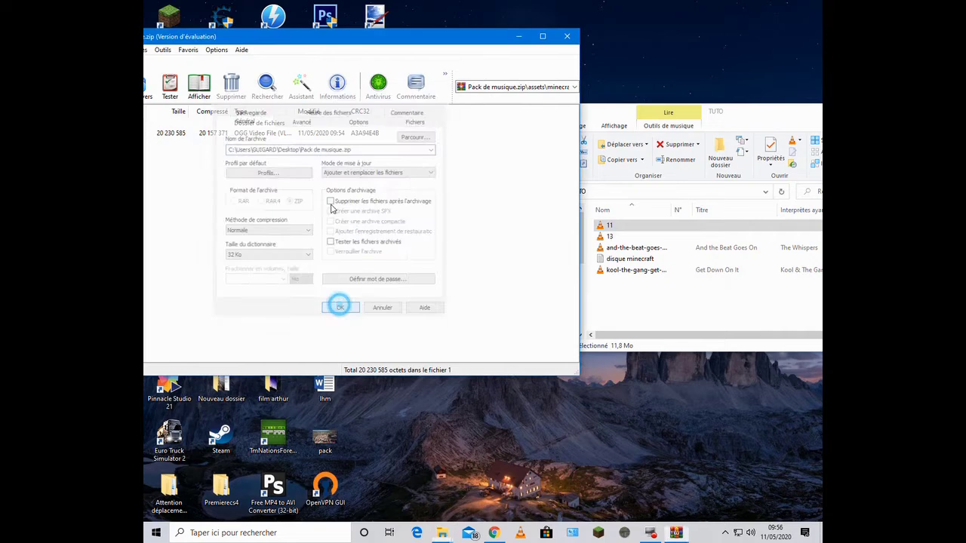
# Step: Move the archive window fully into view to check the records folder's files, then return to the archive's root
pyautogui.moveTo(319, 43); pyautogui.dragTo(531, 94)
pyautogui.click(371, 302)
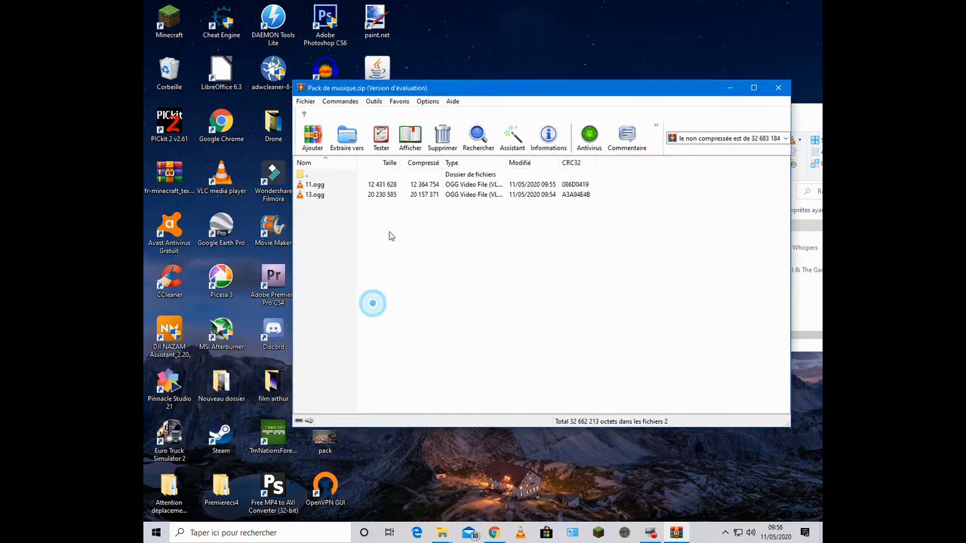
pyautogui.click(305, 113)
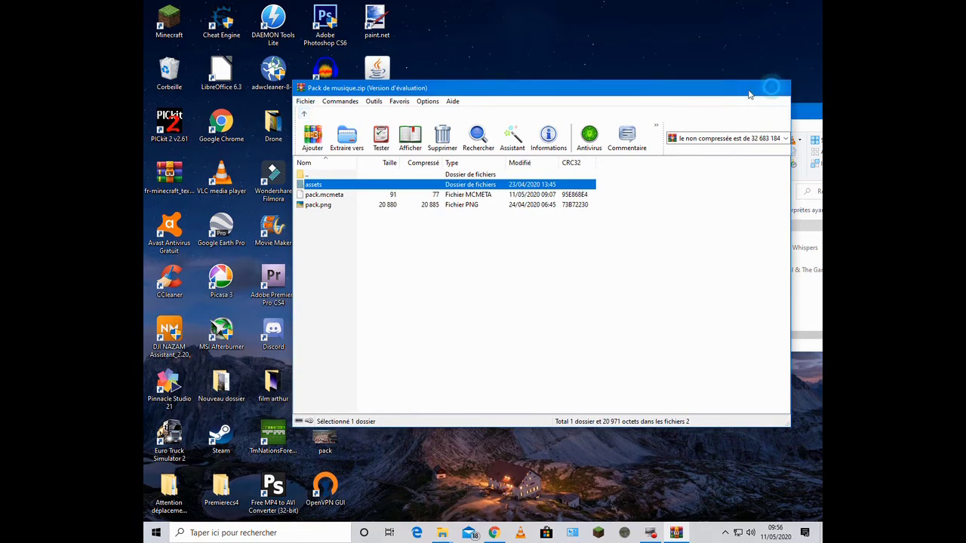
# Step: Set the Pack de musique archive apart on an empty area of the desktop and close the archive and TUTO windows
pyautogui.click(778, 88)
pyautogui.moveTo(377, 124); pyautogui.dragTo(533, 23)
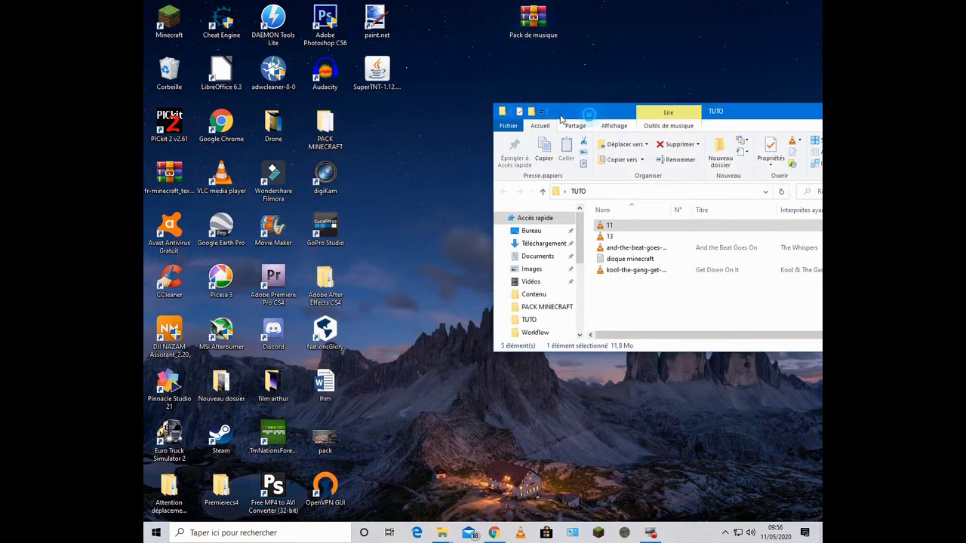
pyautogui.moveTo(581, 111); pyautogui.dragTo(381, 129)
pyautogui.click(695, 134)
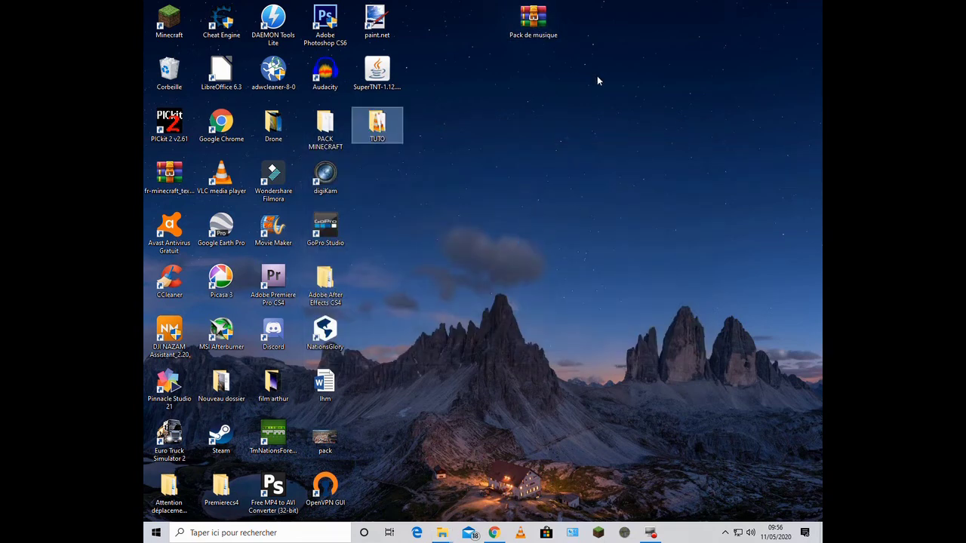
pyautogui.click(583, 170)
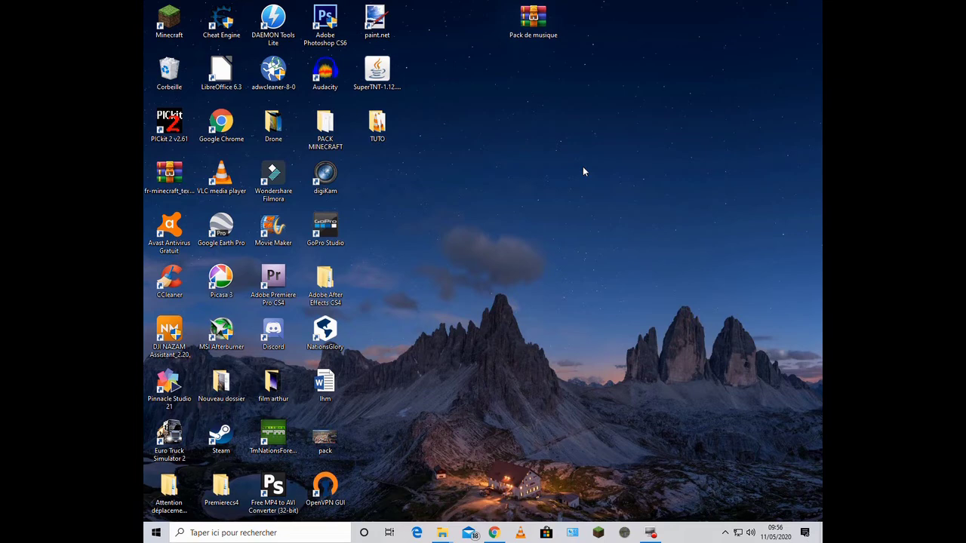
# Step: Open the resourcepacks folder inside .minecraft by running %appdata%
pyautogui.press('super+r')
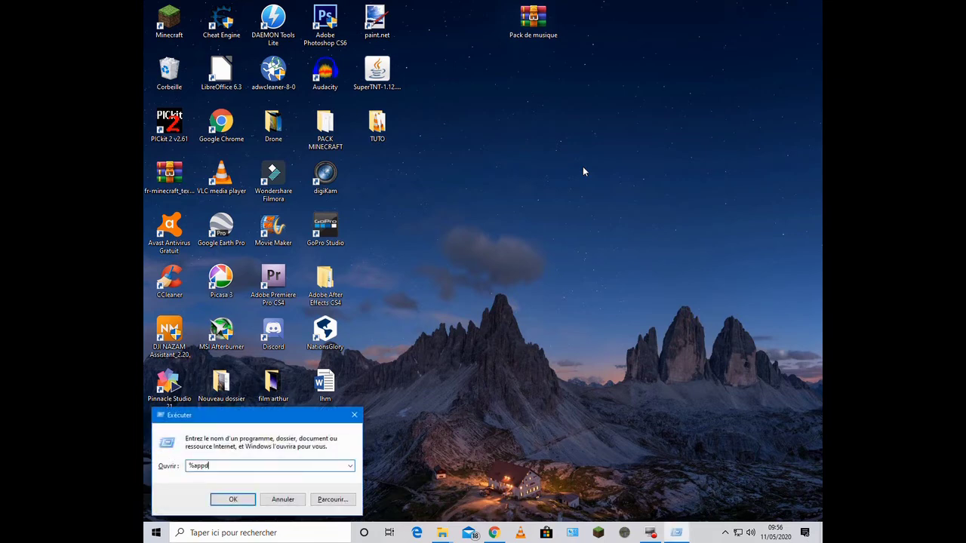
pyautogui.write('%appdata%')
pyautogui.press('Return')
pyautogui.doubleClick(443, 243)
pyautogui.scroll(-1, 443, 299)
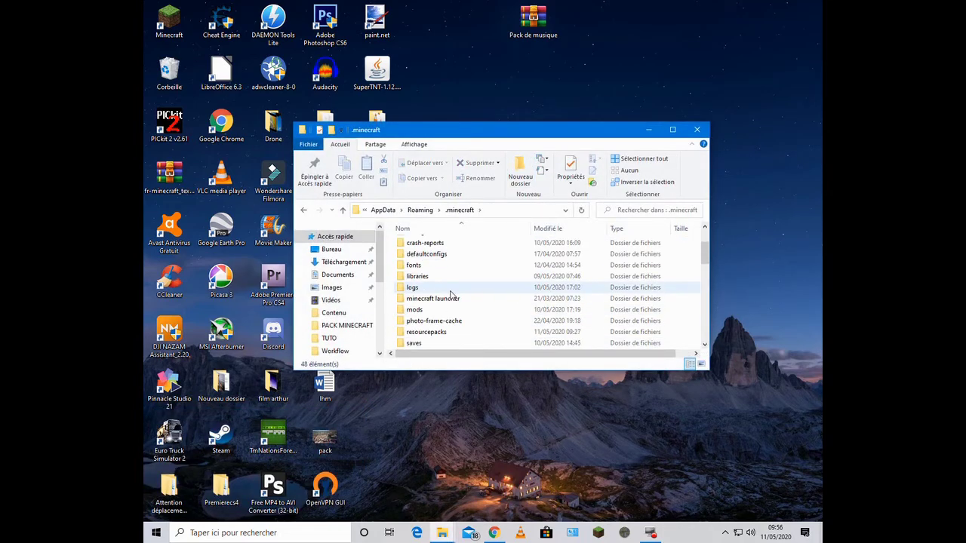
pyautogui.doubleClick(442, 332)
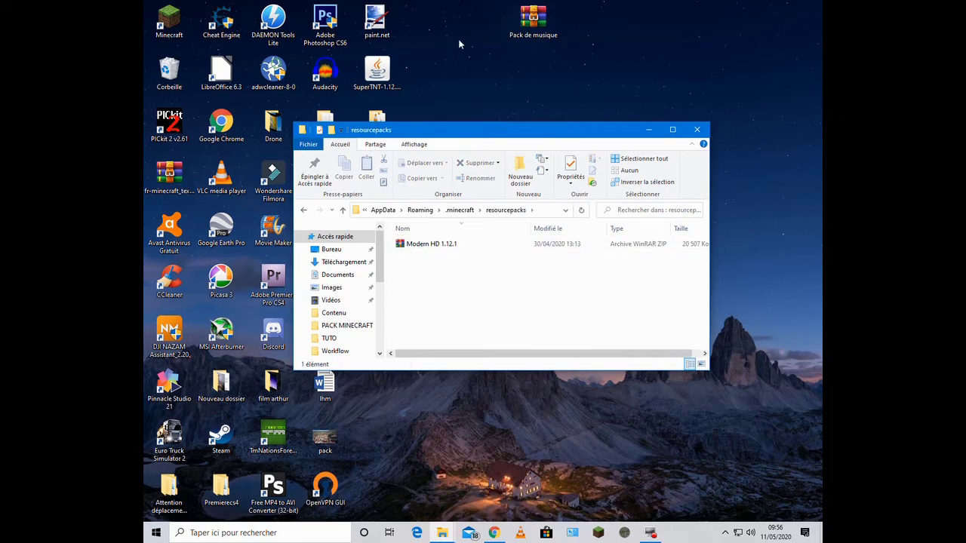
# Step: Move the Pack de musique archive from the desktop into the resourcepacks folder, and close the folder
pyautogui.moveTo(533, 19); pyautogui.dragTo(443, 282)
pyautogui.click(442, 282)
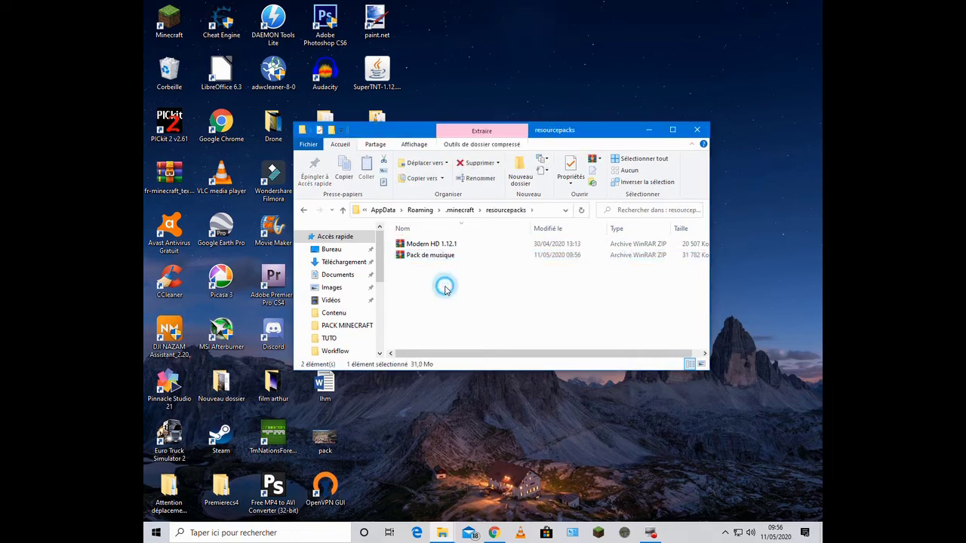
pyautogui.click(697, 130)
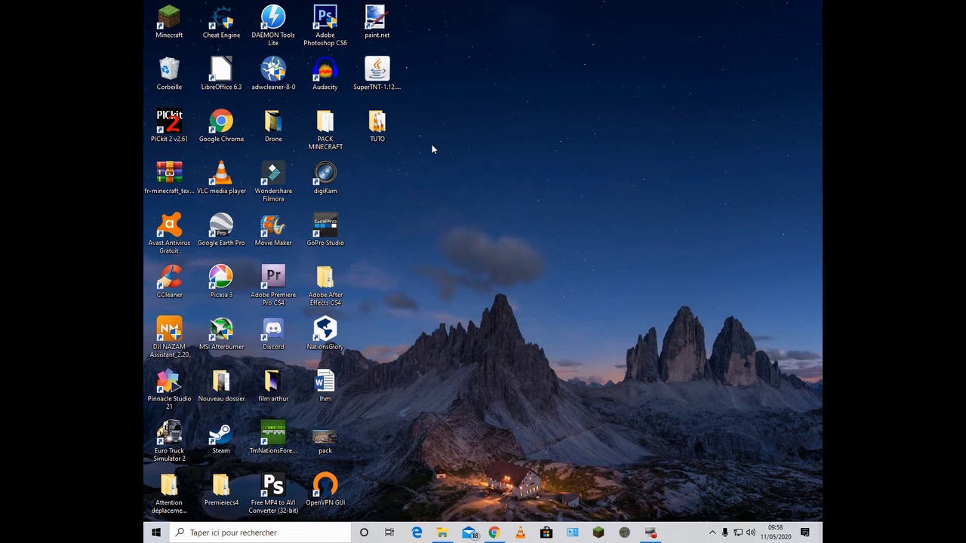
# Step: Look at the contents of the desktop's PACK MINECRAFT folder, and minimize its window
pyautogui.doubleClick(325, 138)
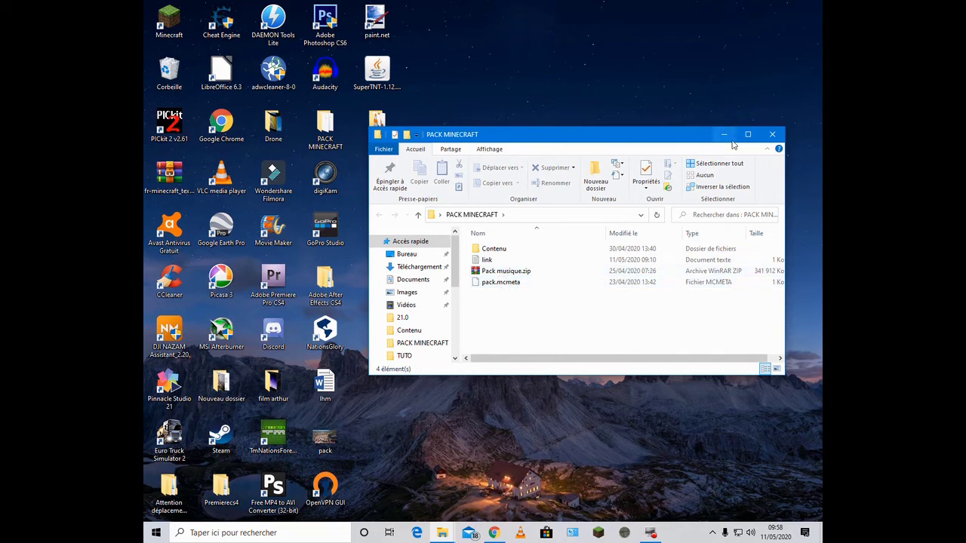
pyautogui.click(726, 137)
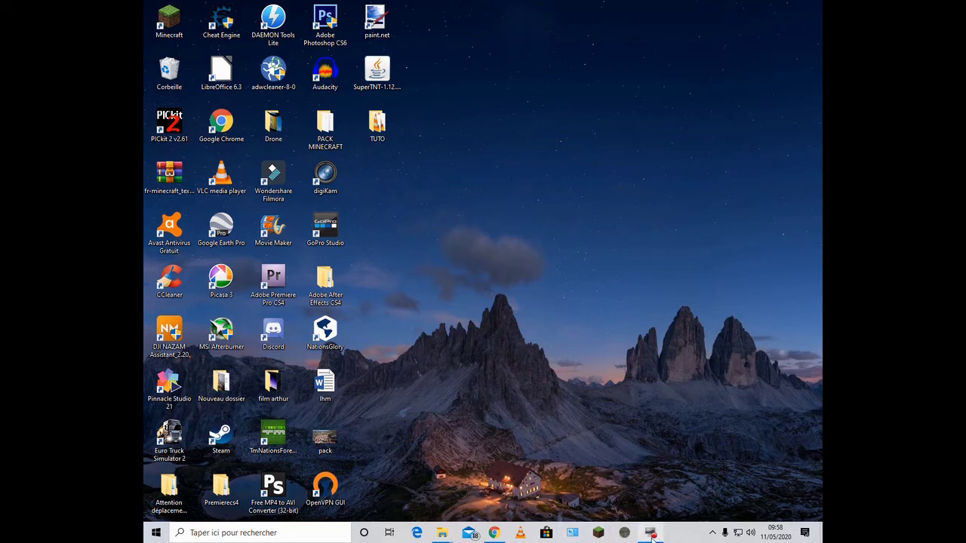
pyautogui.moveTo(652, 536)
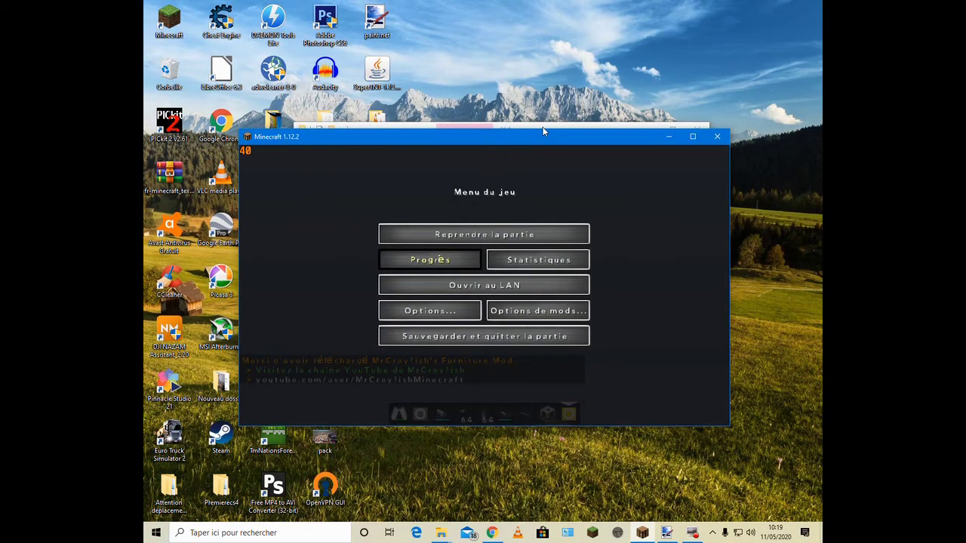
# Step: Check in Minecraft's resource pack options that Pack de musique.zip is among the selected packs, and return to the game menu
pyautogui.click(457, 311)
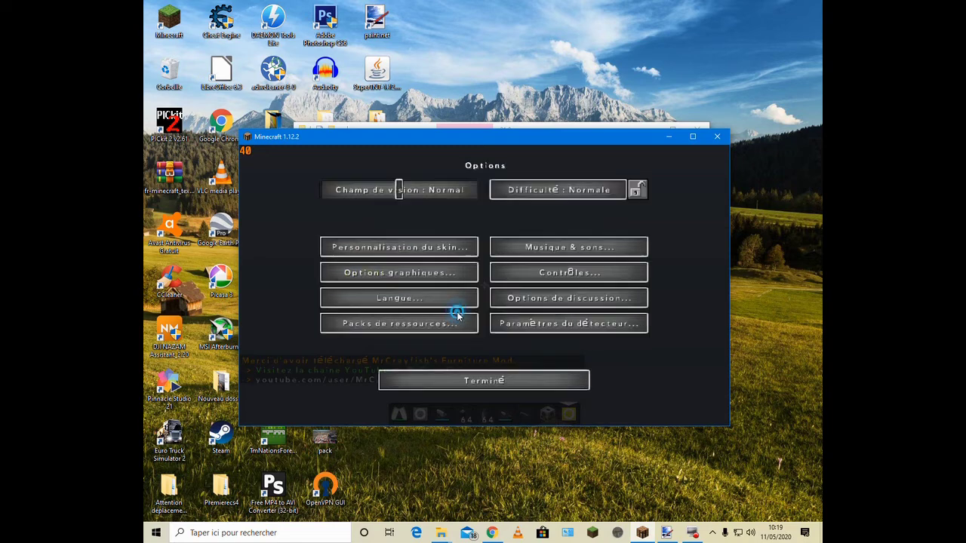
pyautogui.click(408, 280)
pyautogui.click(444, 382)
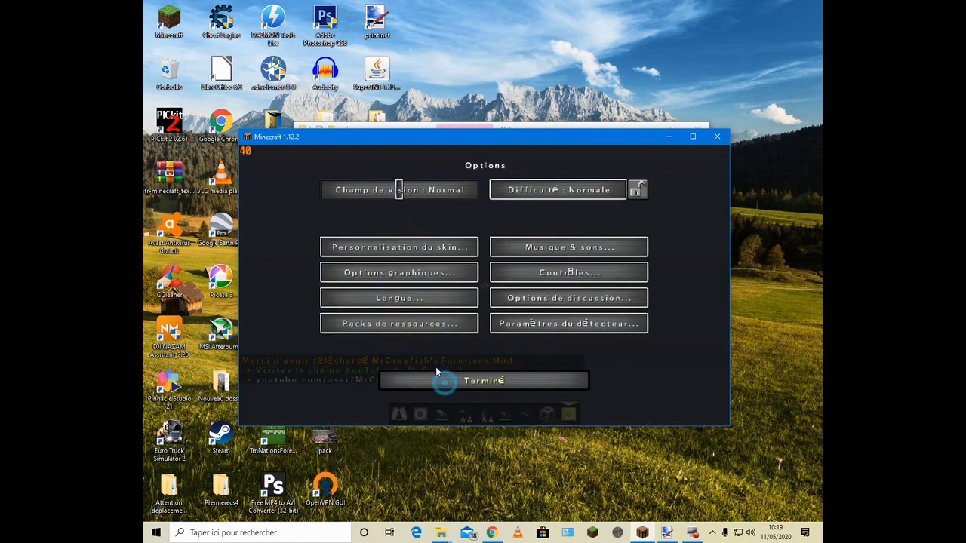
pyautogui.click(410, 326)
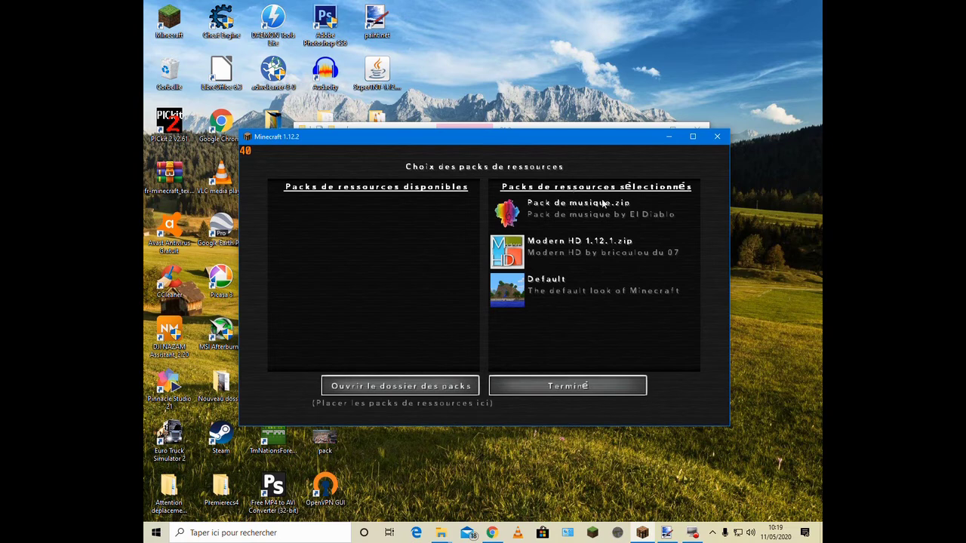
pyautogui.click(592, 386)
pyautogui.click(499, 376)
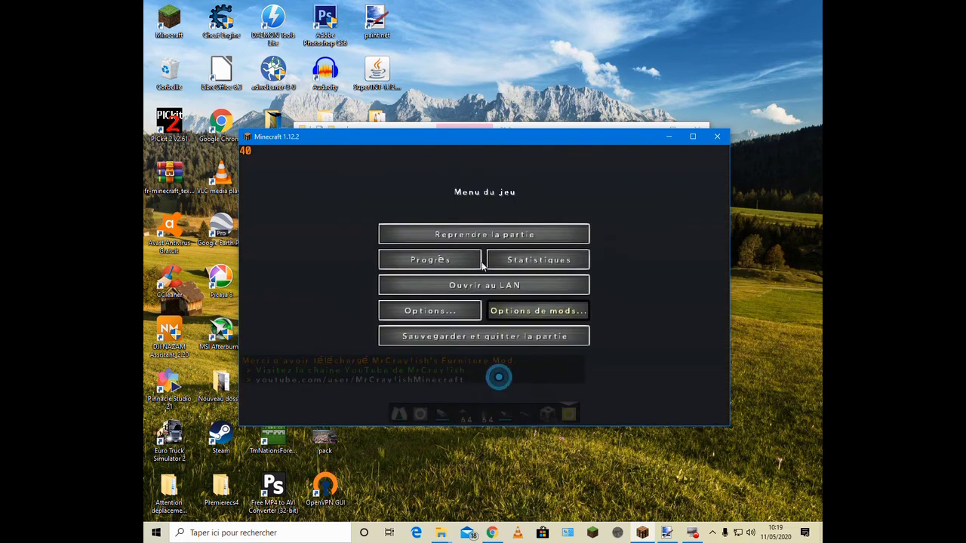
# Step: Resume the game and insert the grey disc from the second hotbar slot into the jukebox
pyautogui.press('Escape')
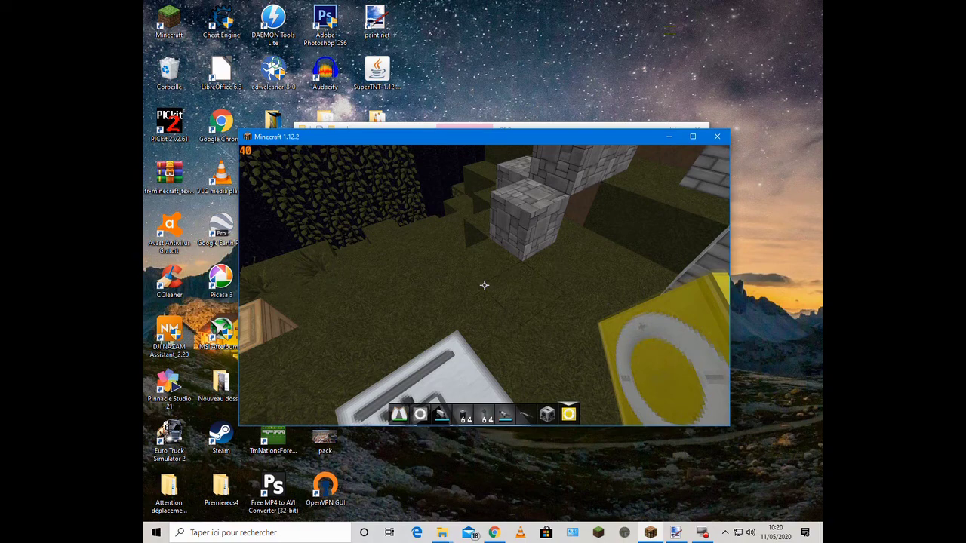
pyautogui.scroll(7, 484, 285)
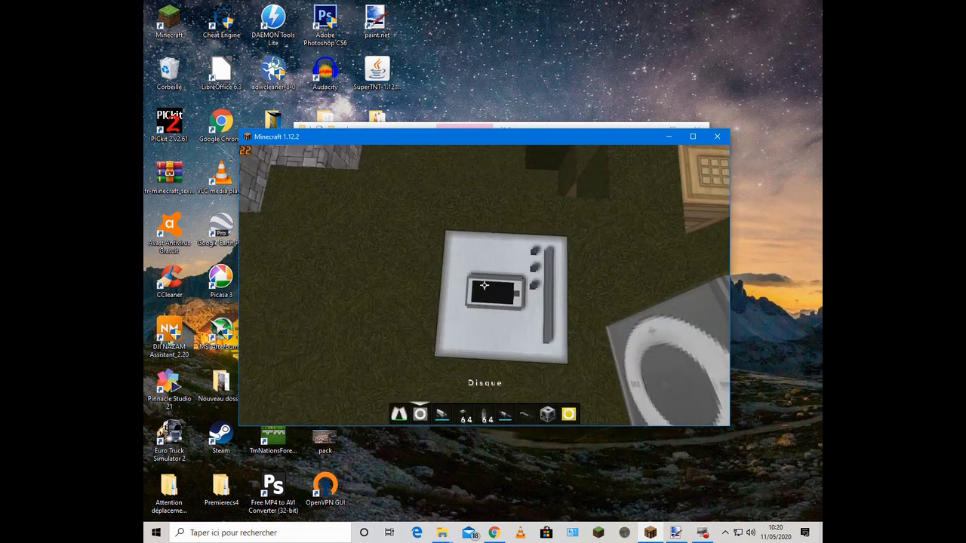
pyautogui.rightClick(485, 285)
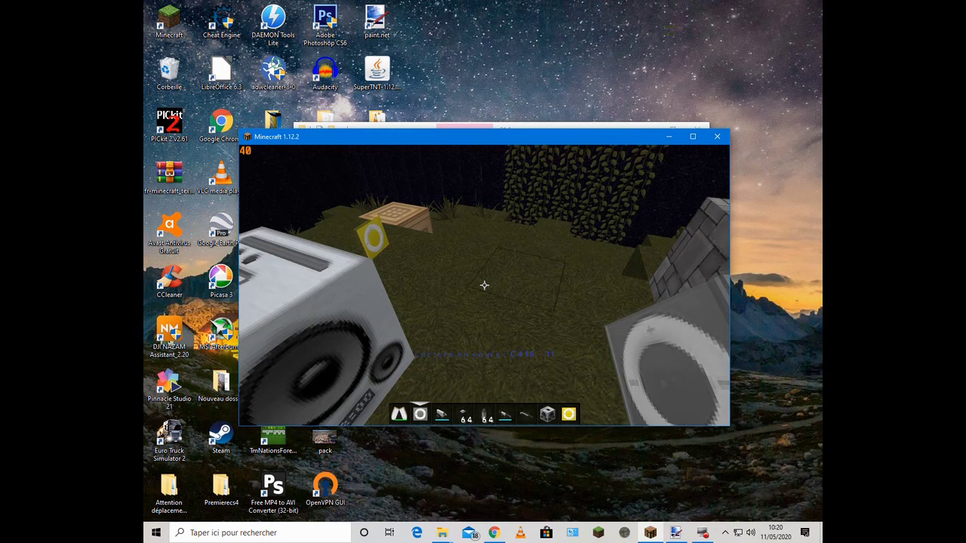